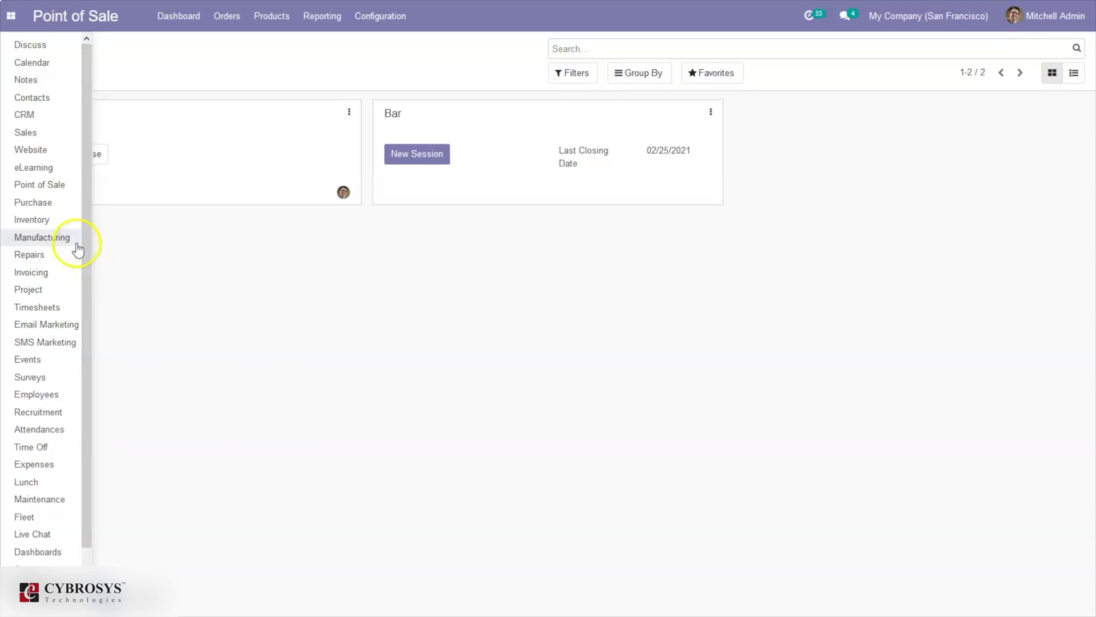
- Go to the Point of Sale dashboard and open the Bar card's three-dot options menu
{"action": "left_click_drag", "start_coordinate": [87, 248], "coordinate": [84, 300]}
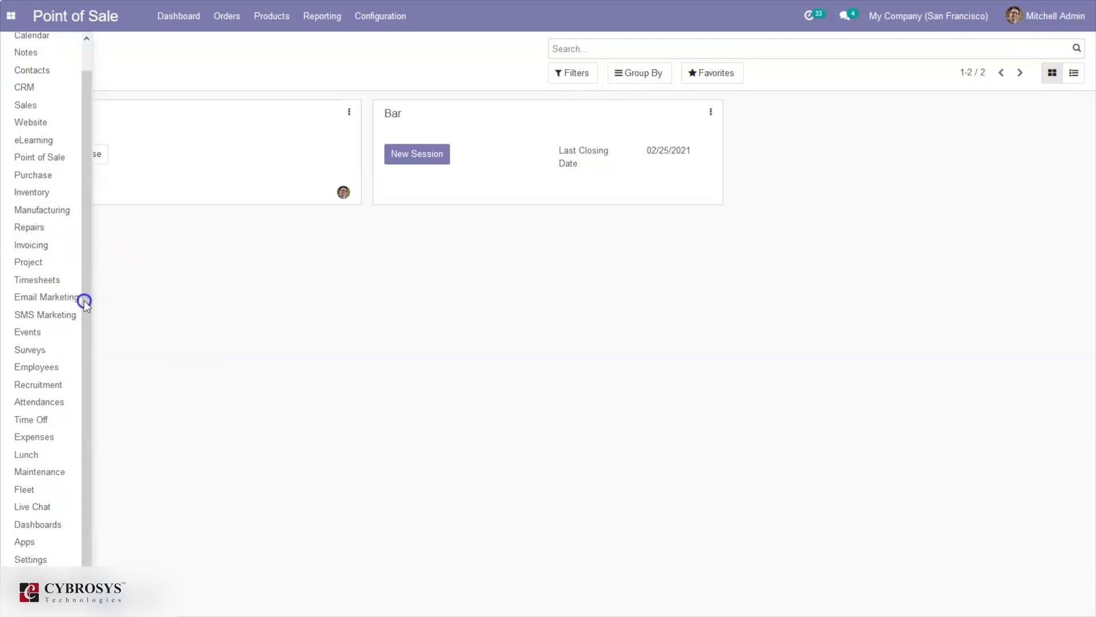
{"action": "left_click", "coordinate": [53, 158]}
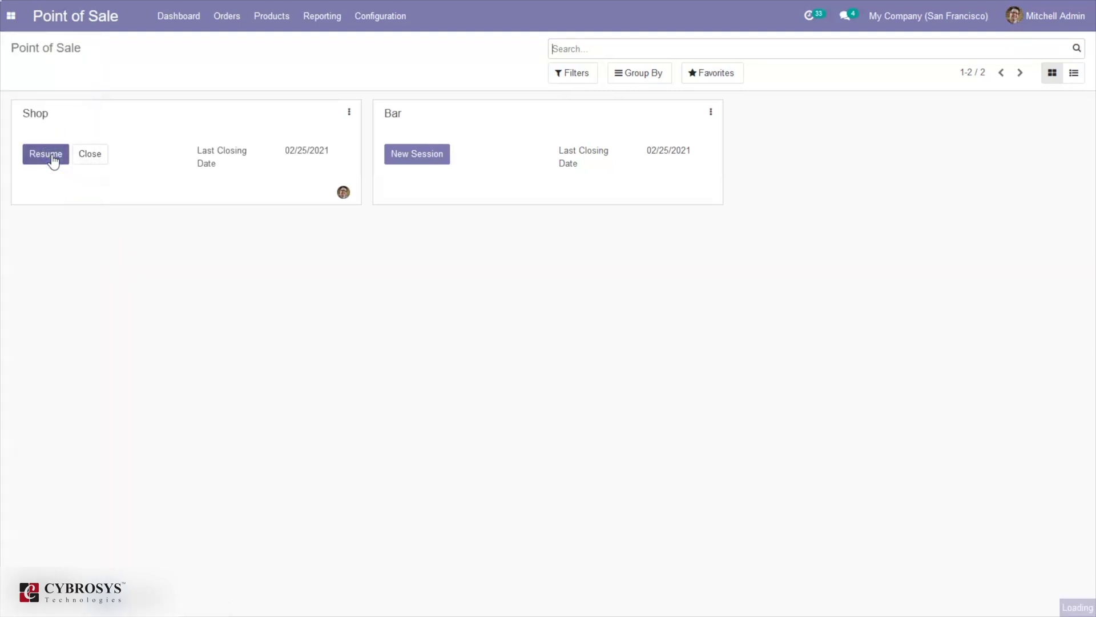
{"action": "left_click", "coordinate": [218, 118]}
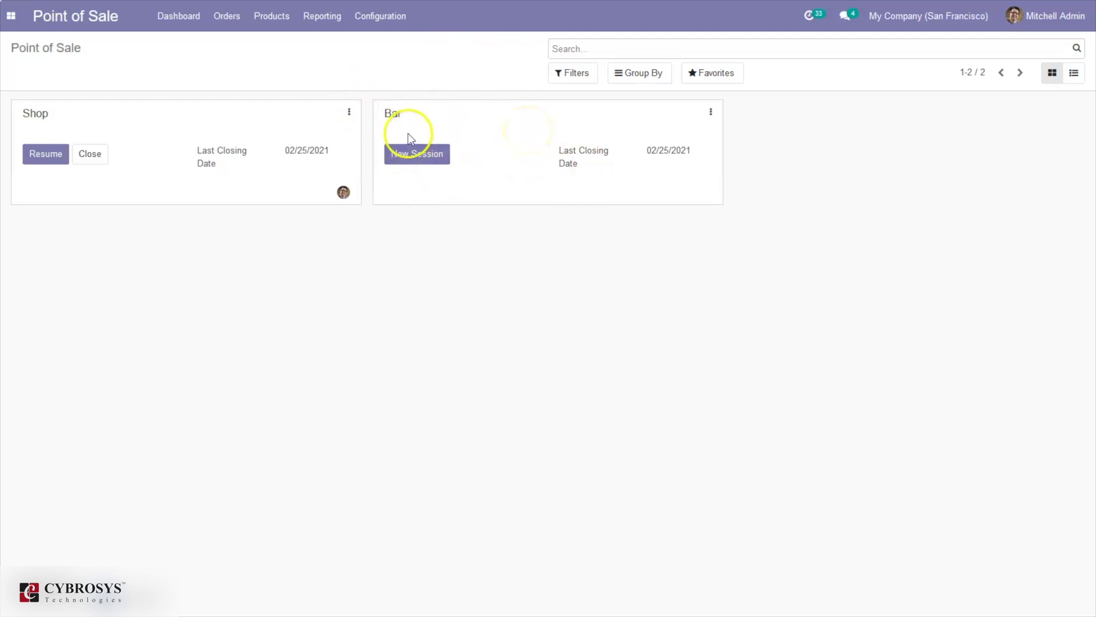
{"action": "left_click", "coordinate": [710, 113]}
- Open the Bar point-of-sale settings form and tick Manage Orders
{"action": "left_click", "coordinate": [477, 216]}
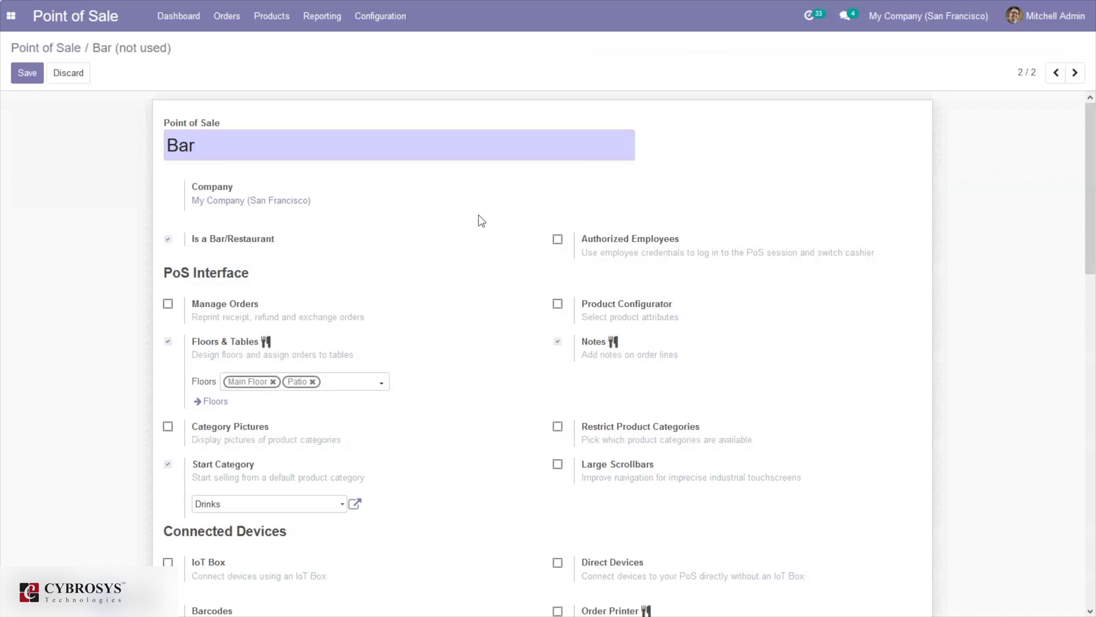
{"action": "left_click_drag", "start_coordinate": [1088, 152], "coordinate": [1065, 142]}
{"action": "left_click", "coordinate": [196, 146]}
{"action": "mouse_move", "coordinate": [249, 515]}
{"action": "left_click", "coordinate": [169, 305]}
{"action": "left_click_drag", "start_coordinate": [1087, 233], "coordinate": [1092, 322]}
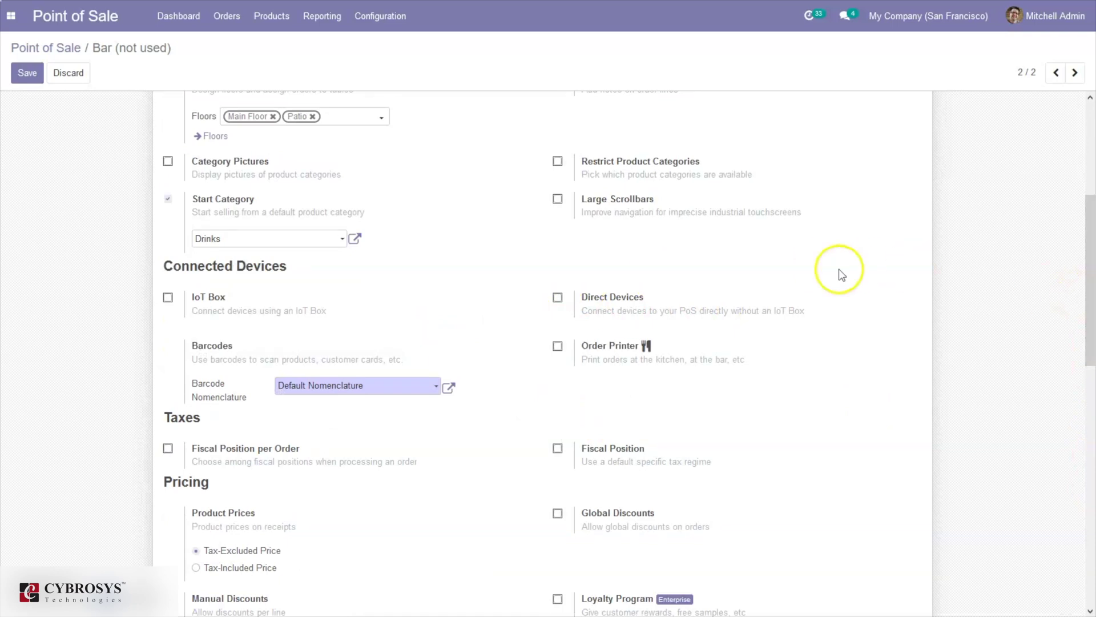
- Tick Large Scrollbars and Price Control, save the Bar settings, then reopen them for editing
{"action": "left_click", "coordinate": [559, 200]}
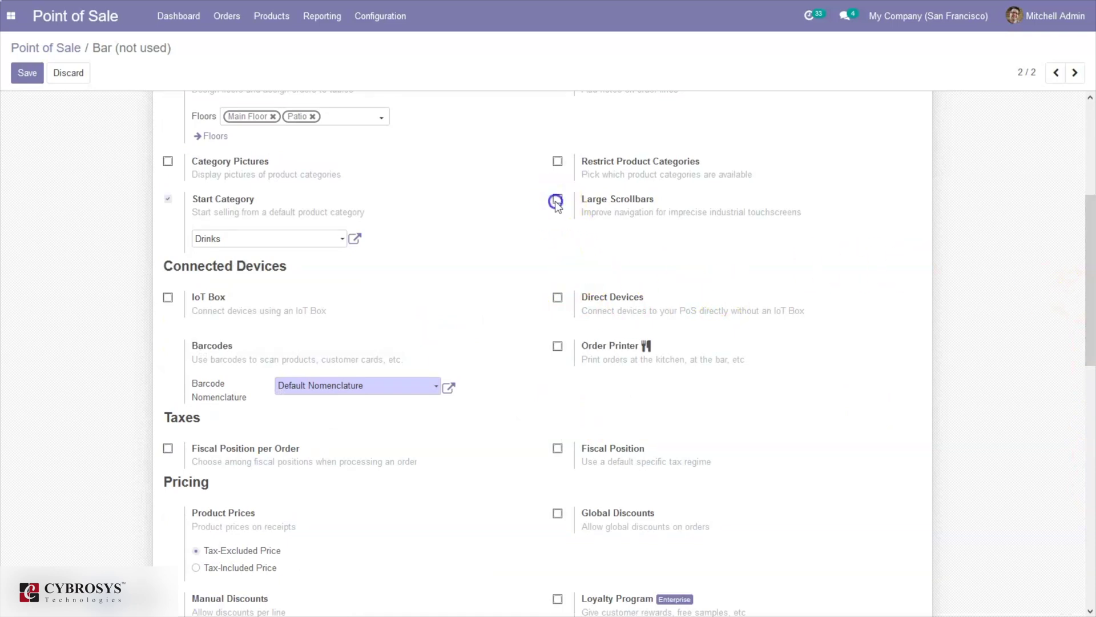
{"action": "left_click_drag", "start_coordinate": [1091, 254], "coordinate": [1092, 395]}
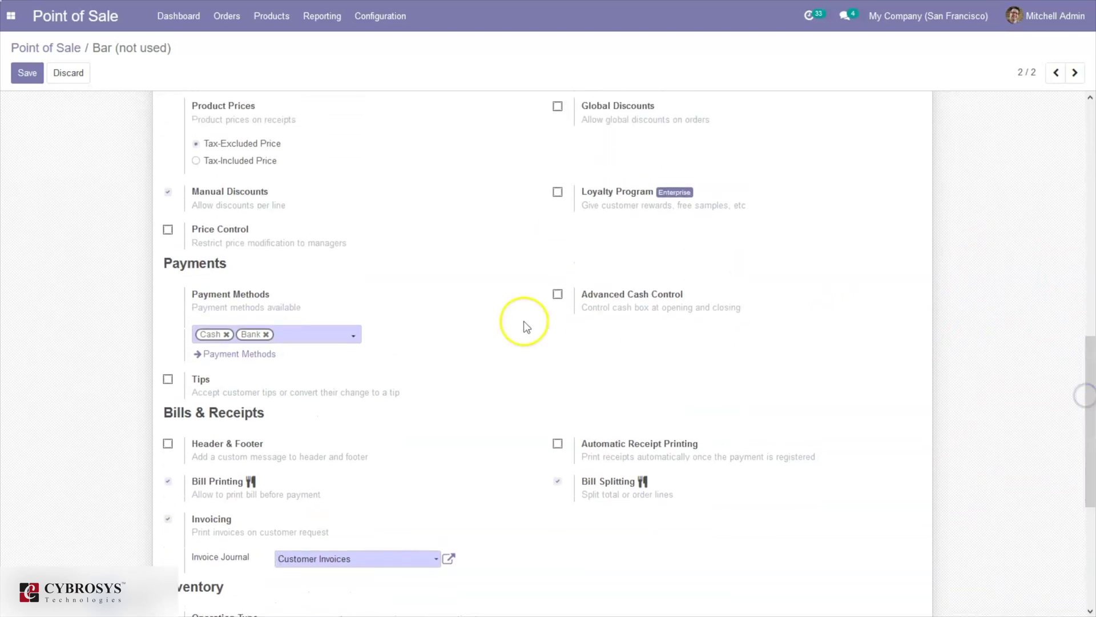
{"action": "left_click", "coordinate": [169, 229]}
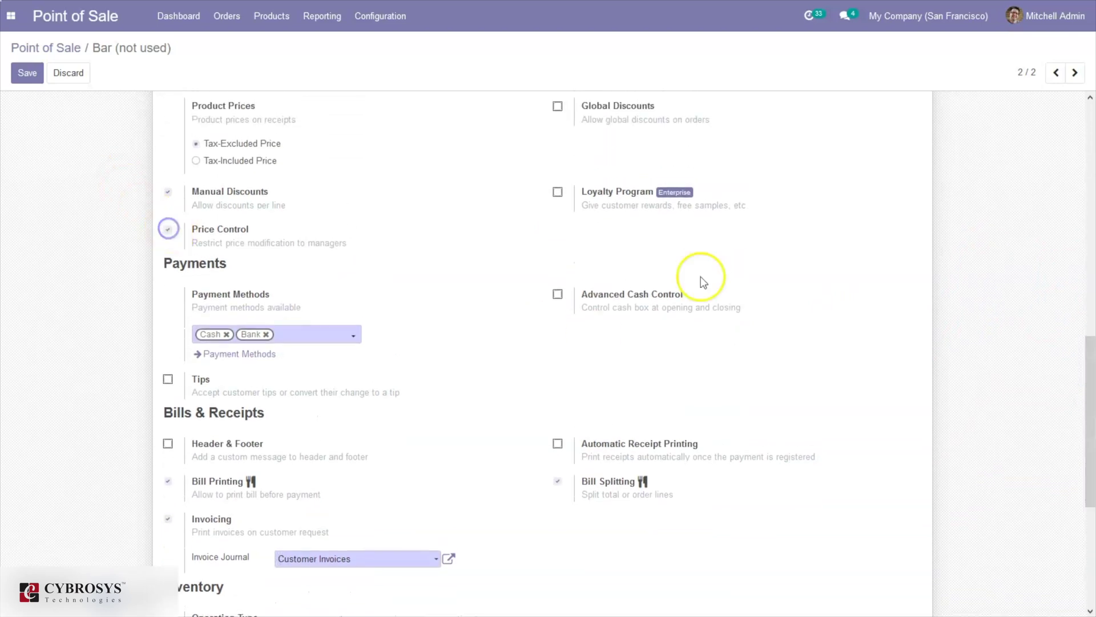
{"action": "left_click_drag", "start_coordinate": [1088, 452], "coordinate": [1091, 328]}
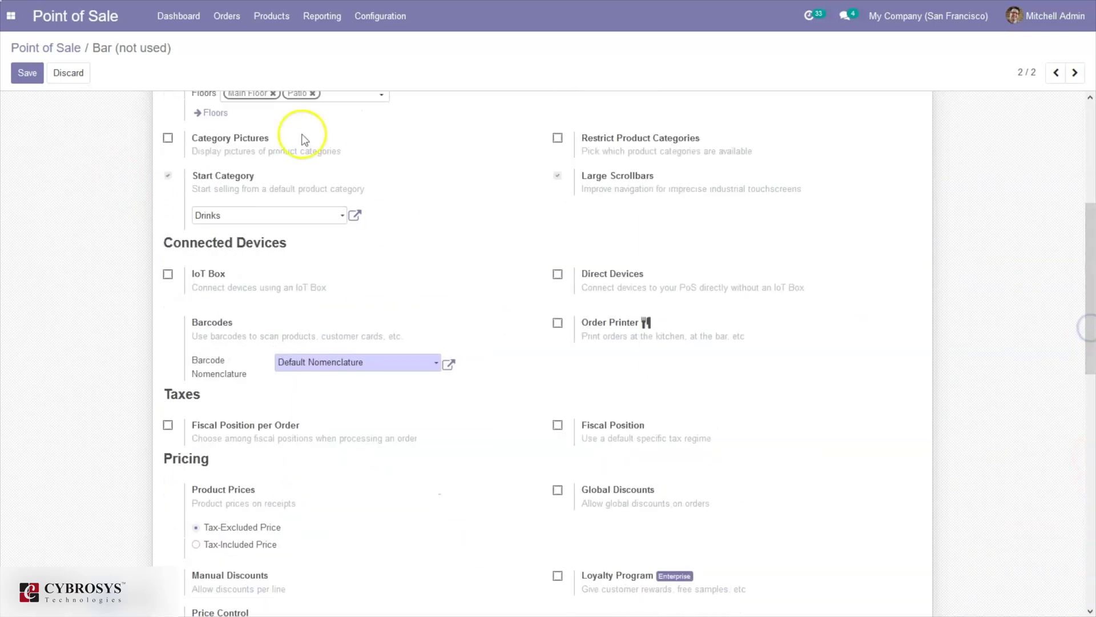
{"action": "left_click", "coordinate": [34, 74]}
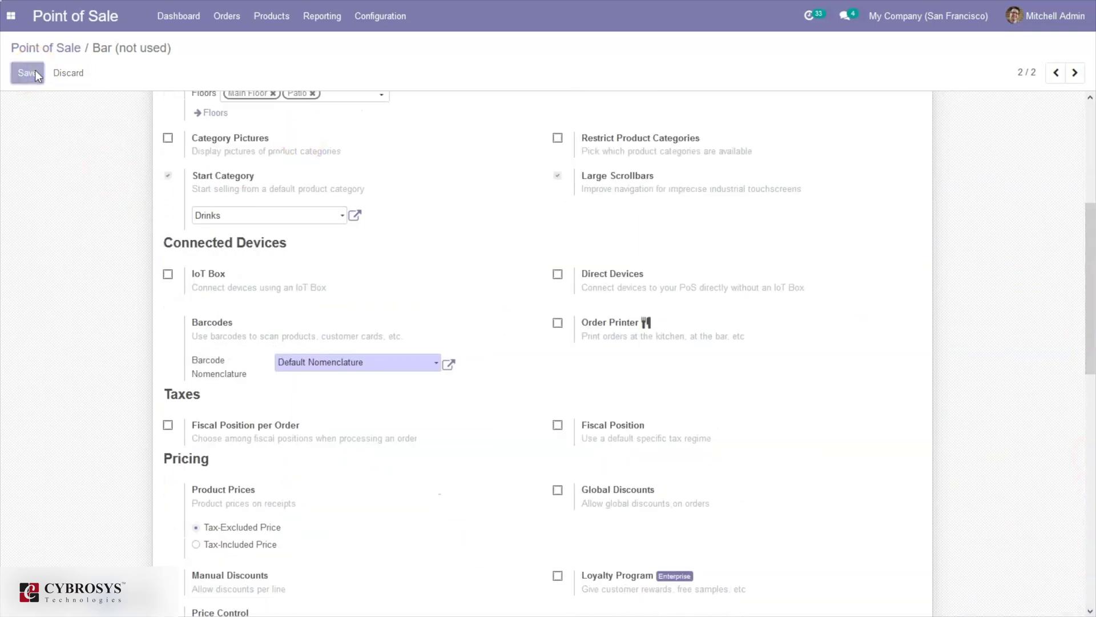
{"action": "left_click", "coordinate": [25, 73]}
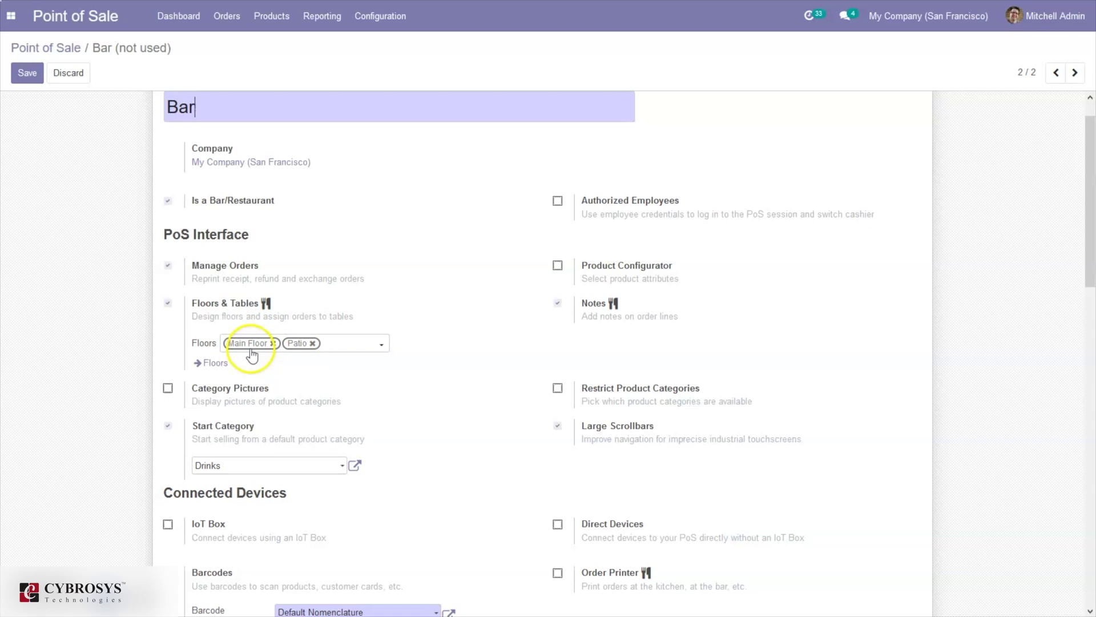
- Enter 'Floor 2' in the Bar's Floors field and choose Create and Edit
{"action": "left_click", "coordinate": [346, 353]}
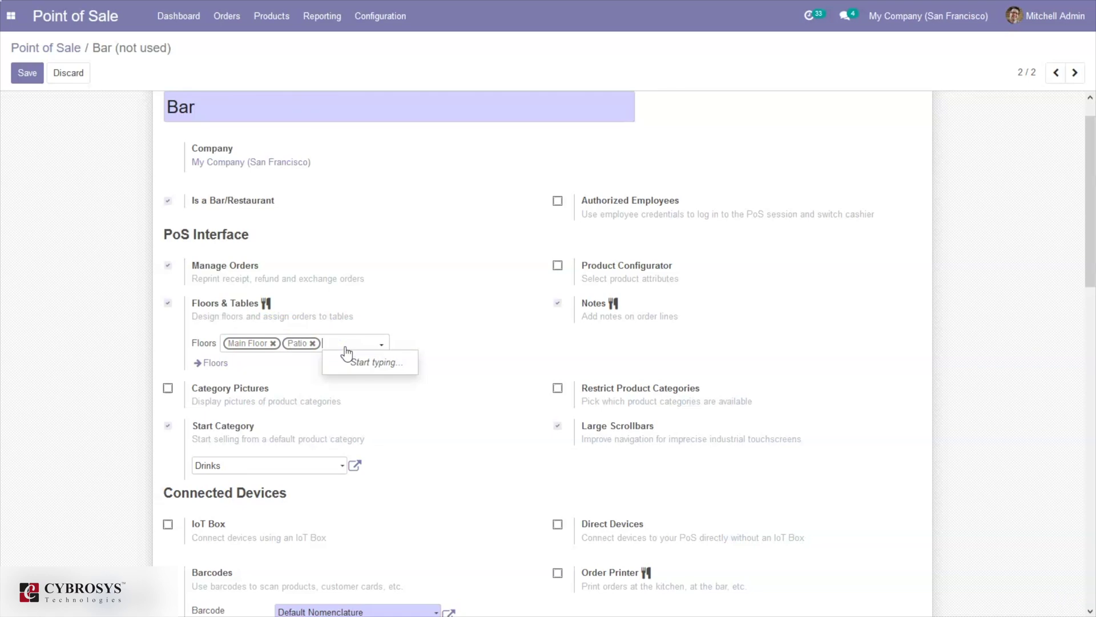
{"action": "type", "text": "Flo"}
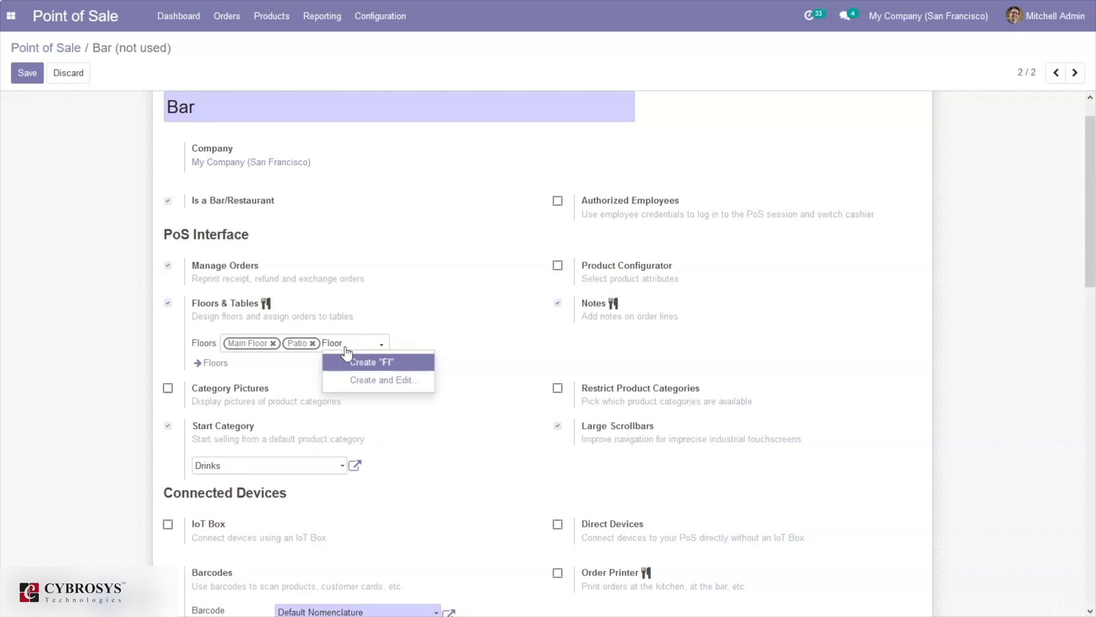
{"action": "type", "text": "or"}
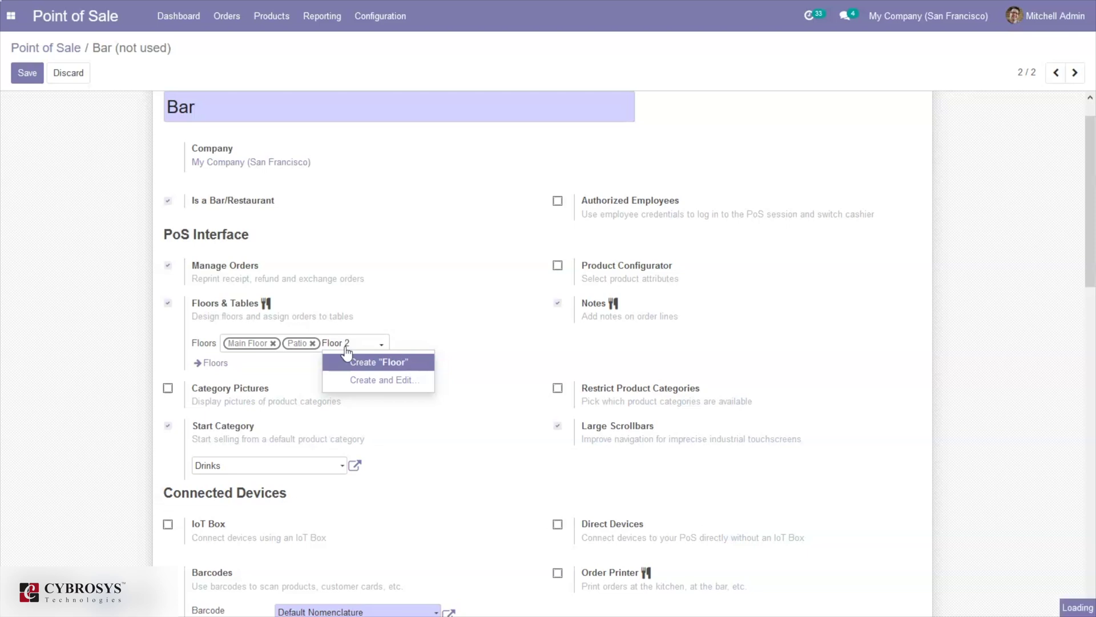
{"action": "type", "text": " 2"}
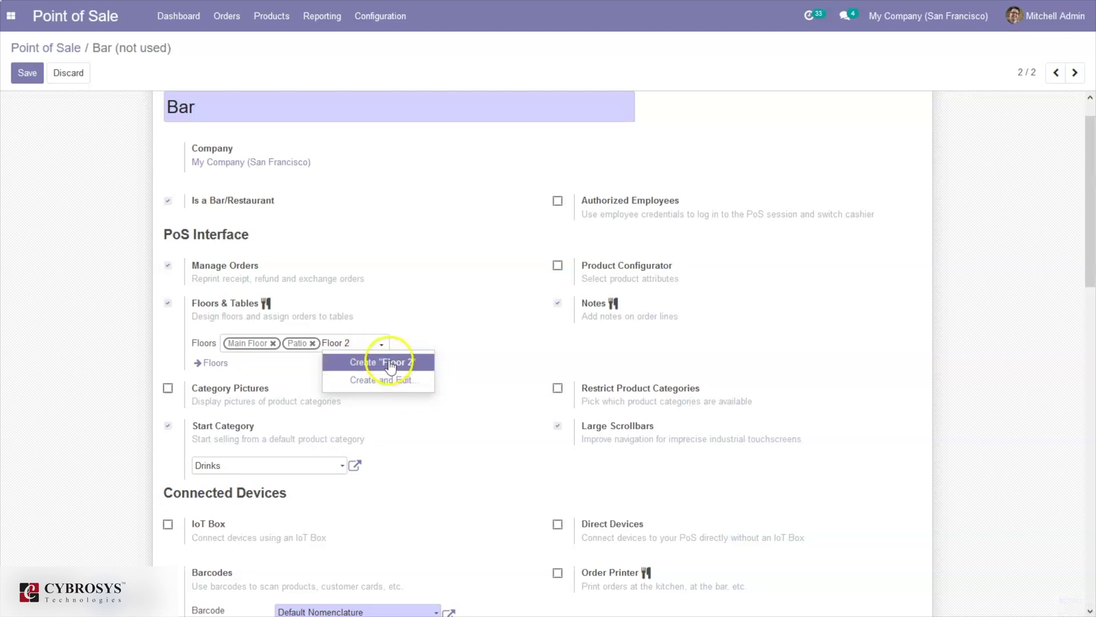
{"action": "left_click", "coordinate": [390, 381]}
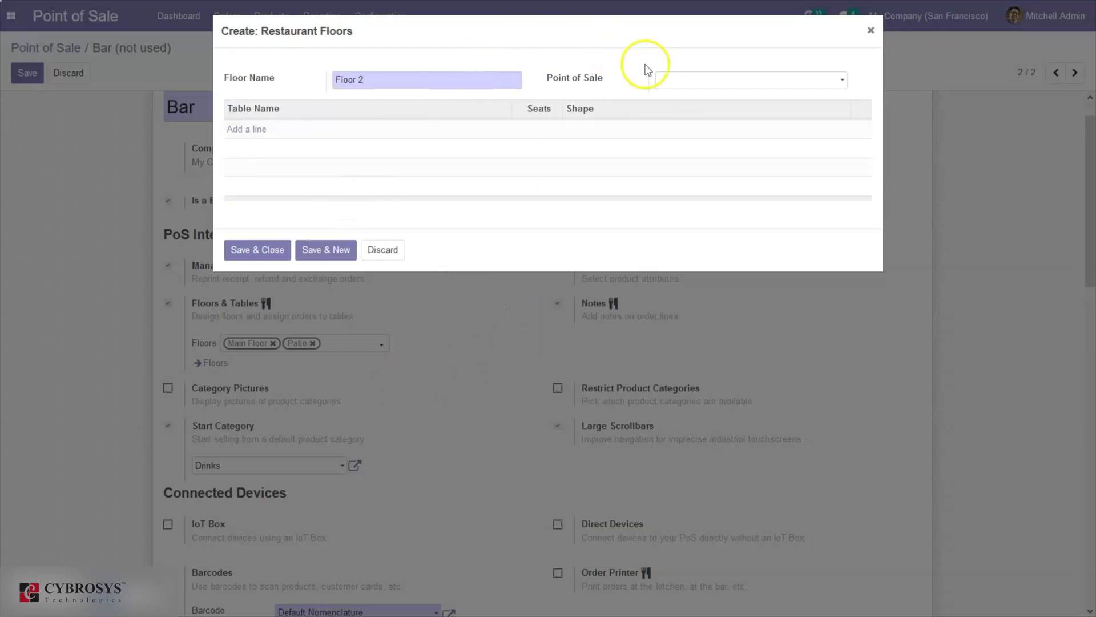
- Assign Floor 2 to the Bar point of sale and add table T1 with 6 seats
{"action": "left_click", "coordinate": [673, 80]}
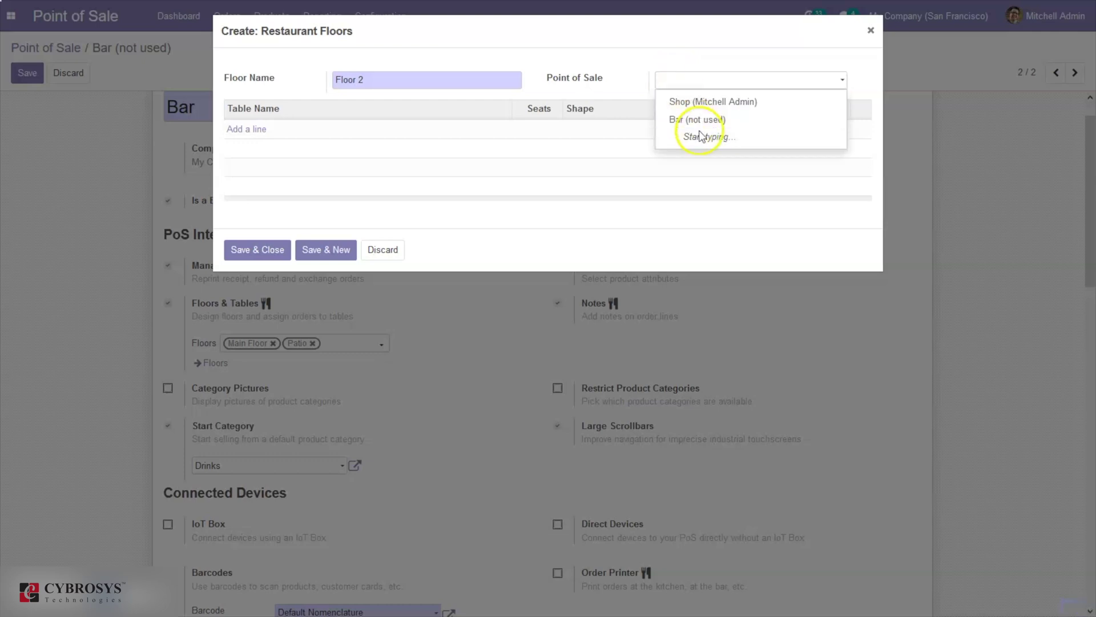
{"action": "left_click", "coordinate": [698, 119]}
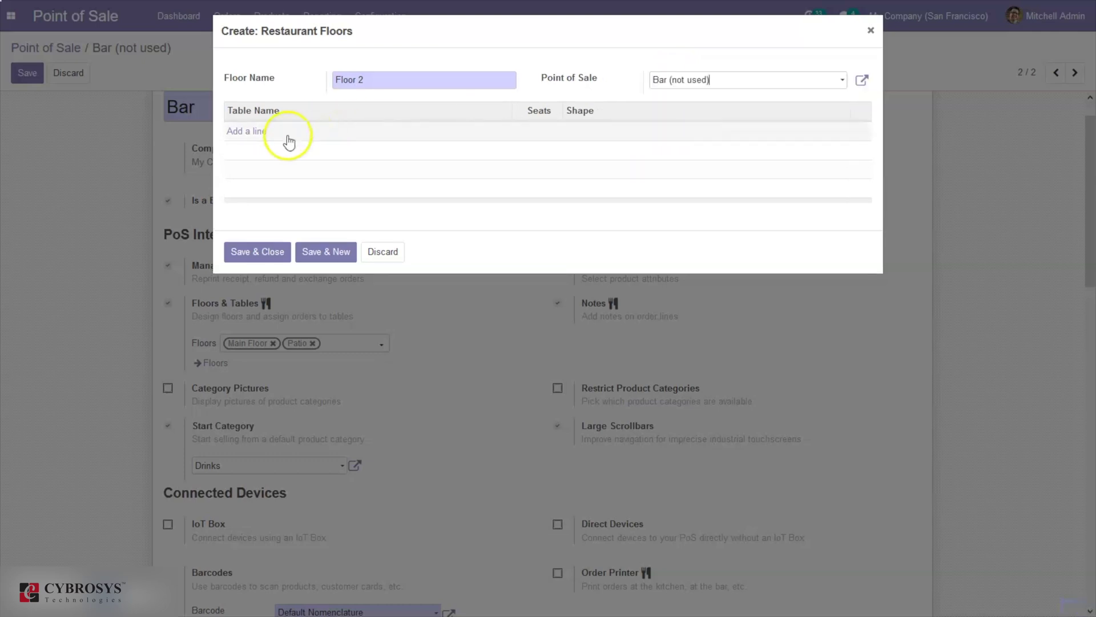
{"action": "left_click", "coordinate": [240, 133]}
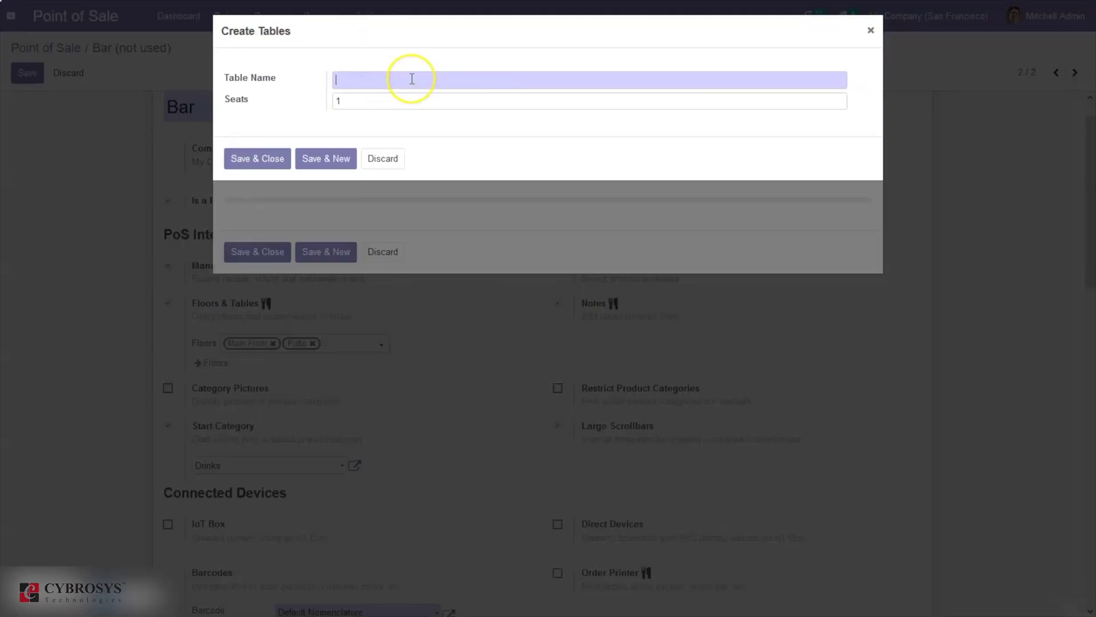
{"action": "type", "text": "T1"}
{"action": "left_click", "coordinate": [368, 99]}
{"action": "key", "text": "BackSpace"}
{"action": "type", "text": "6"}
{"action": "left_click", "coordinate": [335, 162]}
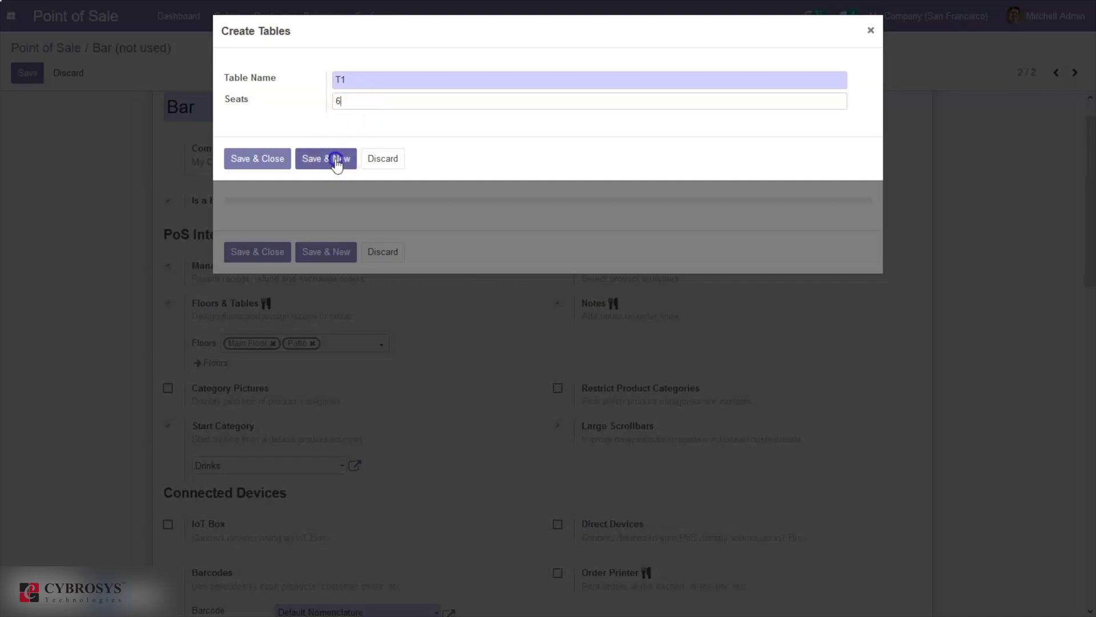
- Add table T2 with 4 seats, check T1's details, and save Floor 2
{"action": "left_click", "coordinate": [363, 89]}
{"action": "type", "text": "T"}
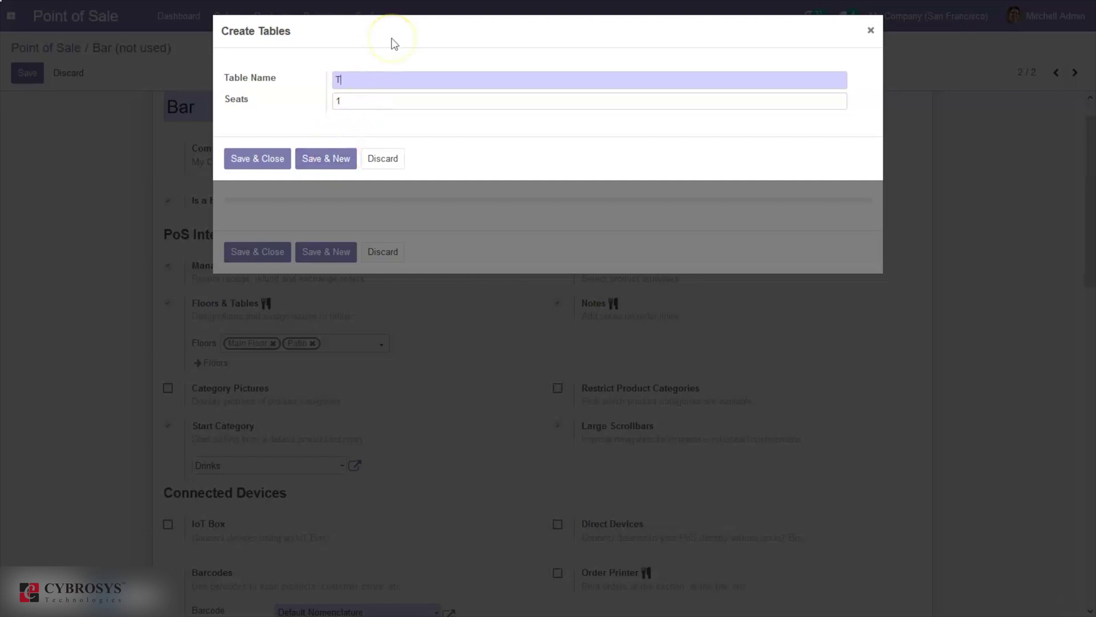
{"action": "left_click", "coordinate": [351, 103]}
{"action": "key", "text": "BackSpace"}
{"action": "left_click", "coordinate": [242, 161]}
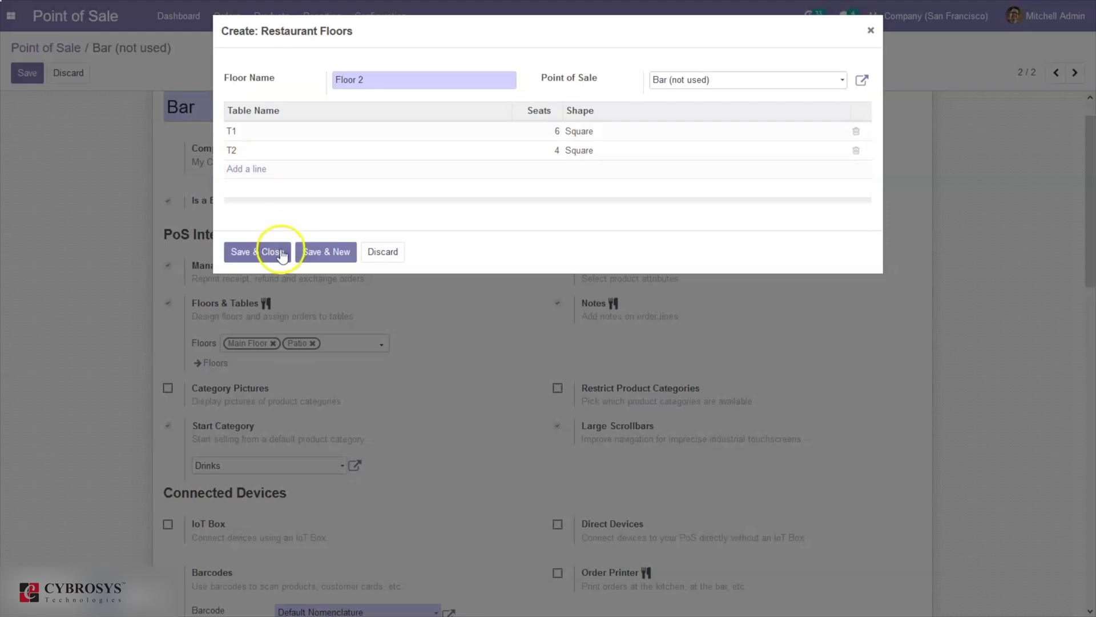
{"action": "left_click", "coordinate": [608, 131]}
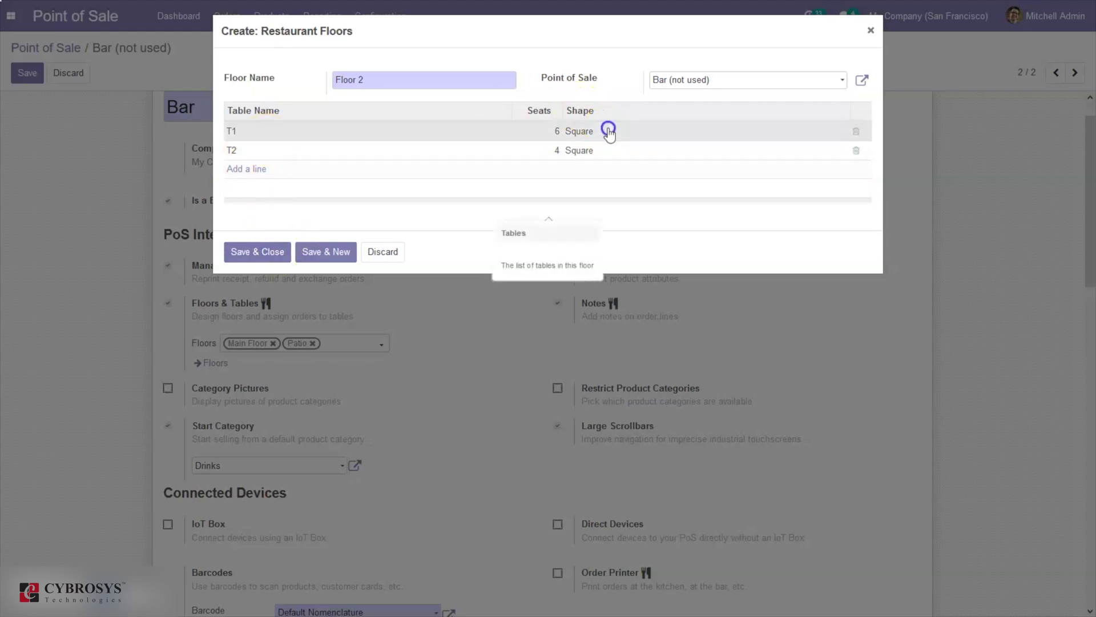
{"action": "left_click", "coordinate": [871, 29]}
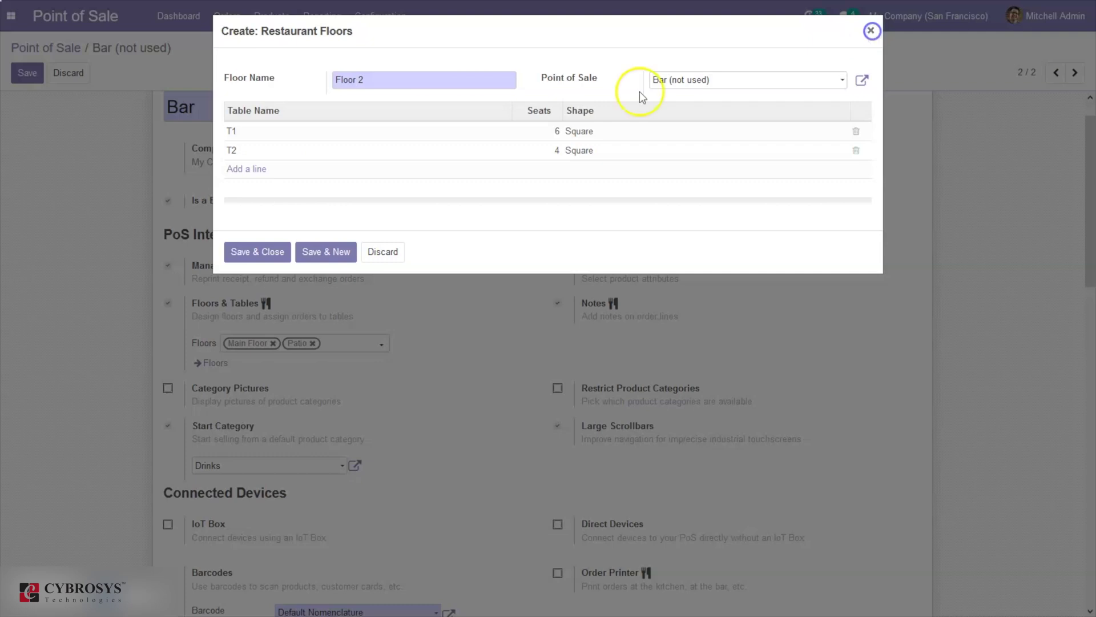
{"action": "left_click", "coordinate": [257, 251]}
{"action": "left_click", "coordinate": [431, 374]}
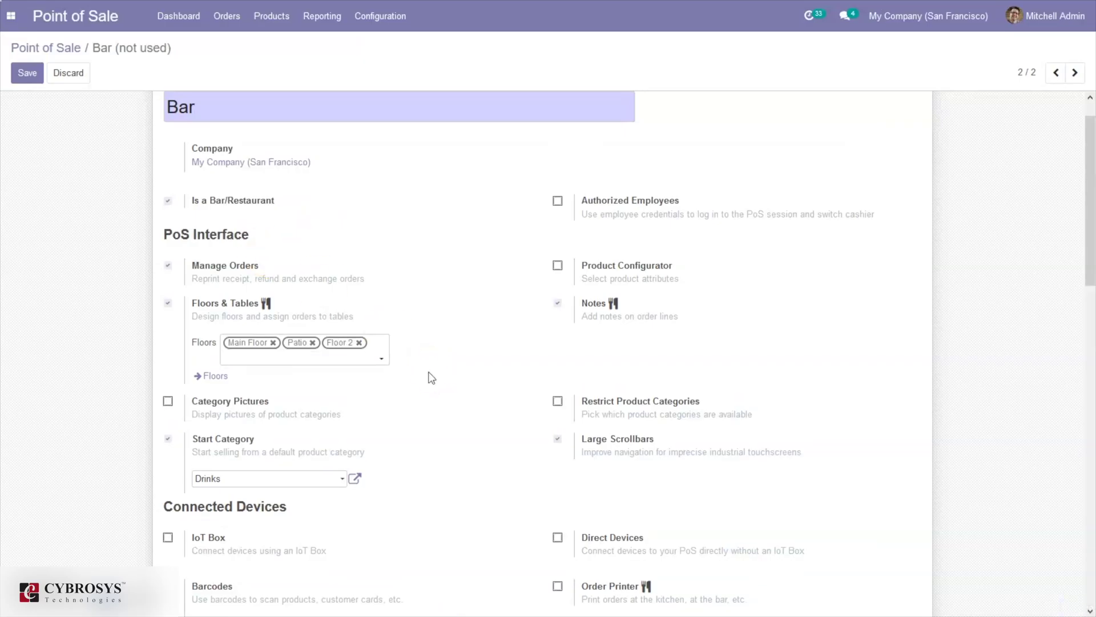
- Open the Floor 2 record from the floor list, then return to the Bar configuration form
{"action": "left_click", "coordinate": [323, 365]}
{"action": "left_click_drag", "start_coordinate": [322, 364], "coordinate": [119, 218]}
{"action": "left_click", "coordinate": [214, 377]}
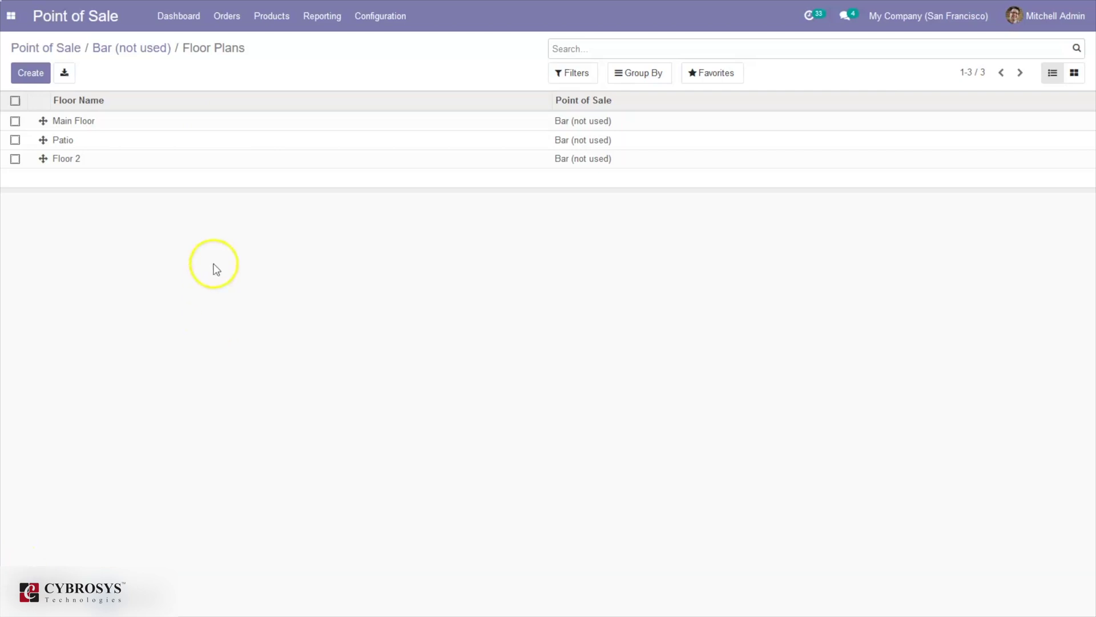
{"action": "left_click", "coordinate": [136, 160]}
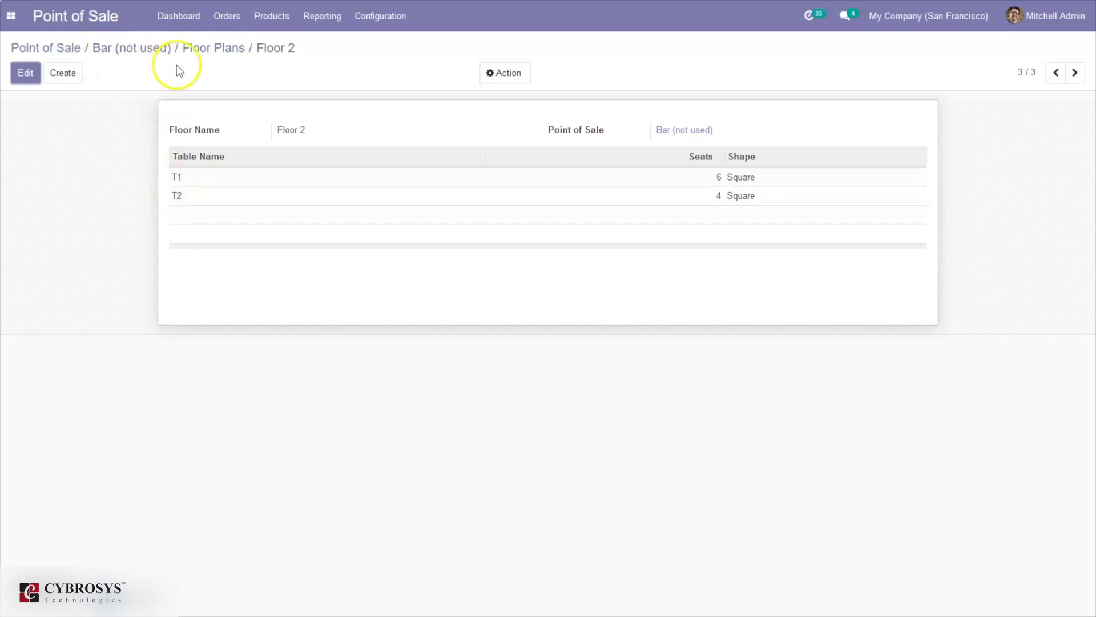
{"action": "left_click", "coordinate": [205, 49]}
{"action": "left_click", "coordinate": [125, 54]}
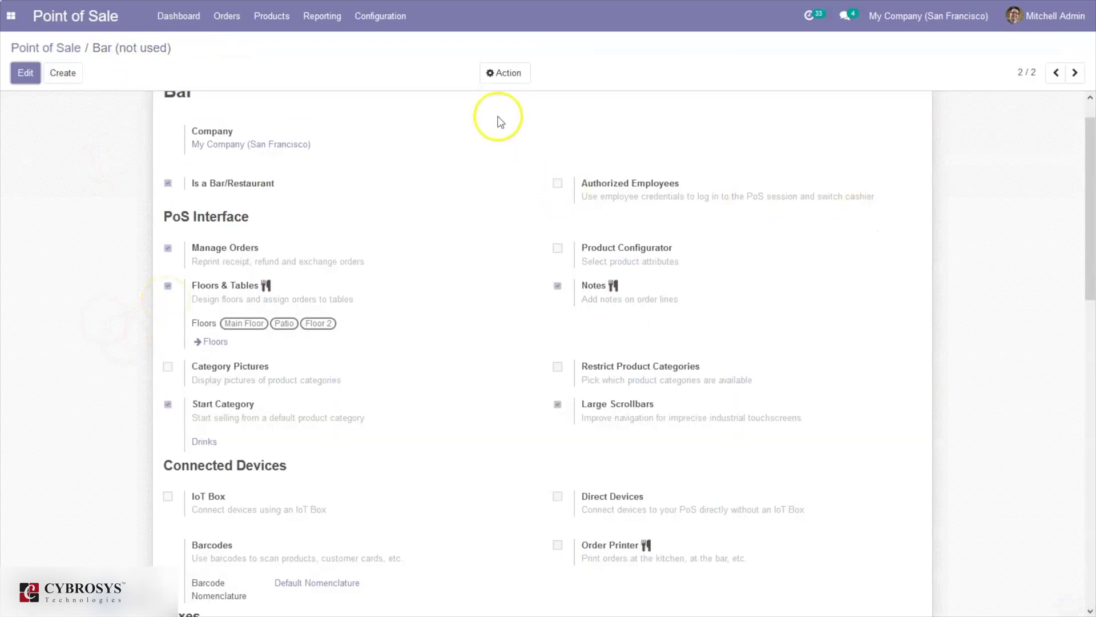
- Open the Bar session and browse the Main Floor, Patio and Floor 2 plans, ending on Main Floor
{"action": "left_click", "coordinate": [45, 50]}
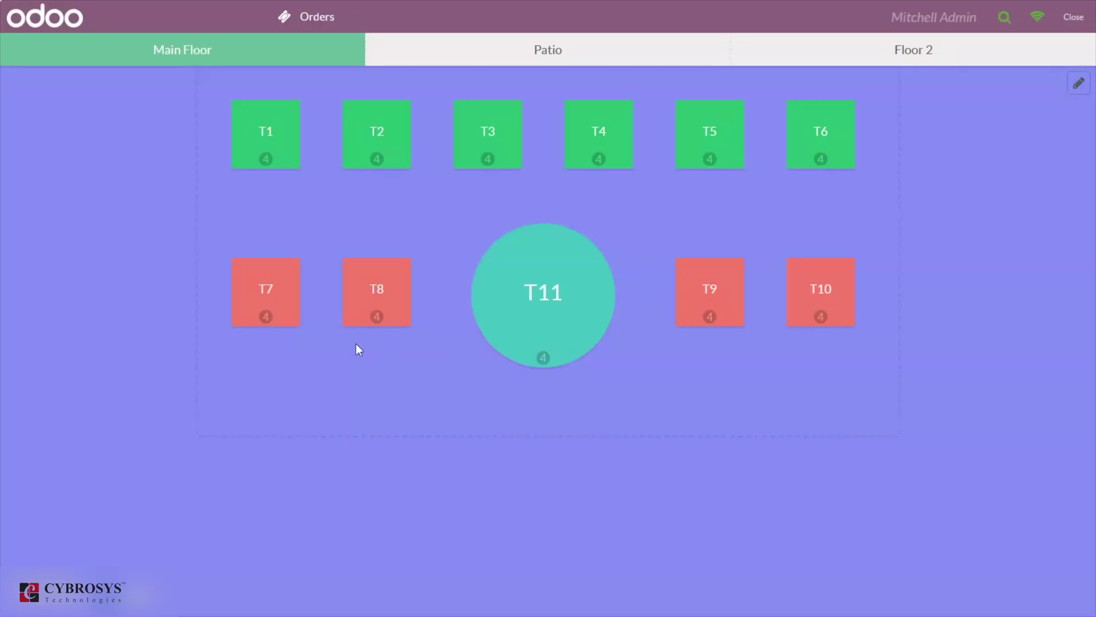
{"action": "left_click", "coordinate": [508, 57]}
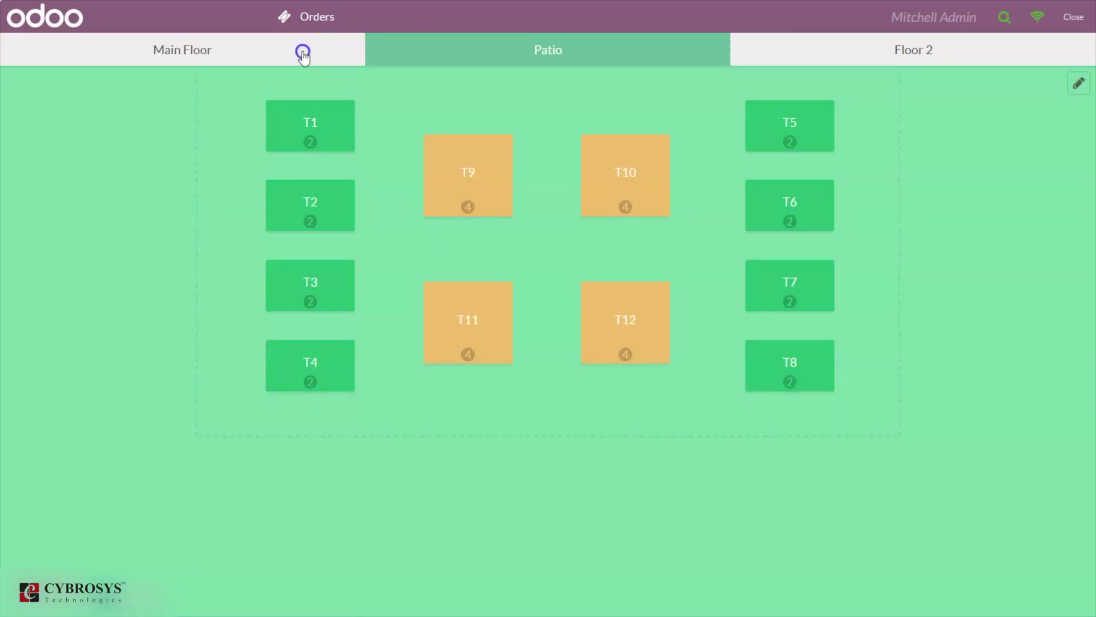
{"action": "left_click", "coordinate": [303, 57]}
{"action": "left_click", "coordinate": [495, 43]}
{"action": "left_click", "coordinate": [912, 54]}
{"action": "left_click", "coordinate": [644, 61]}
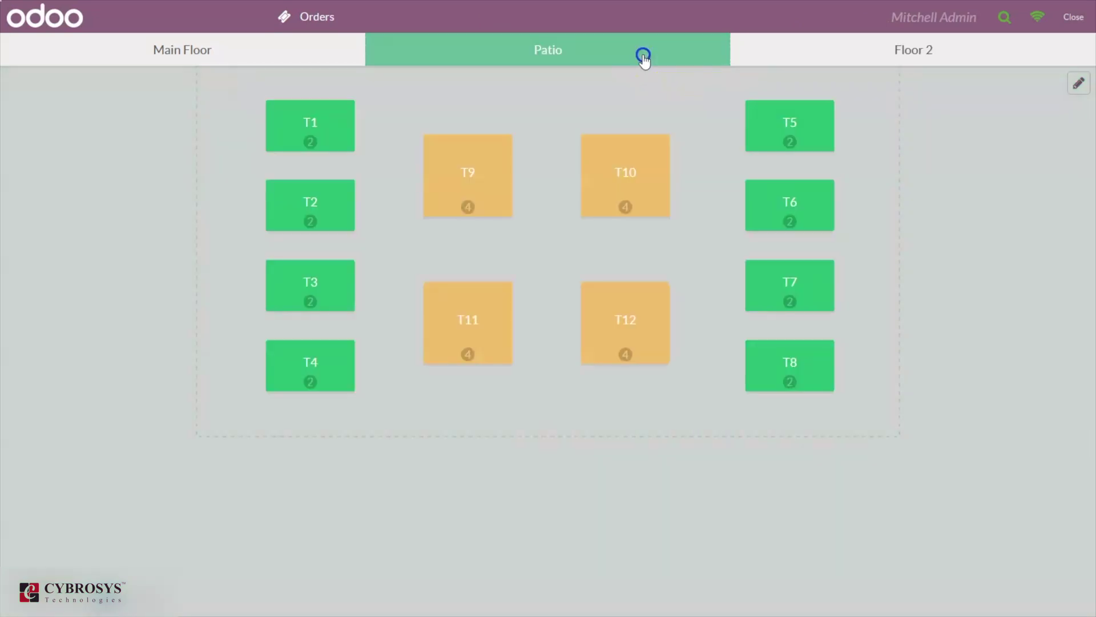
{"action": "left_click", "coordinate": [249, 50]}
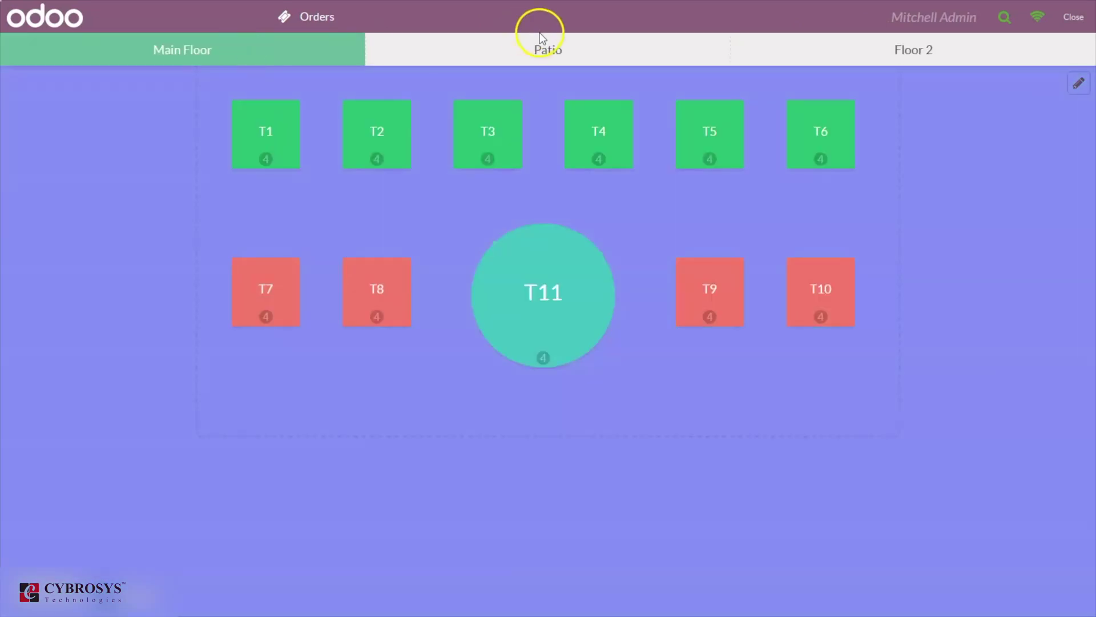
{"action": "left_click", "coordinate": [548, 50]}
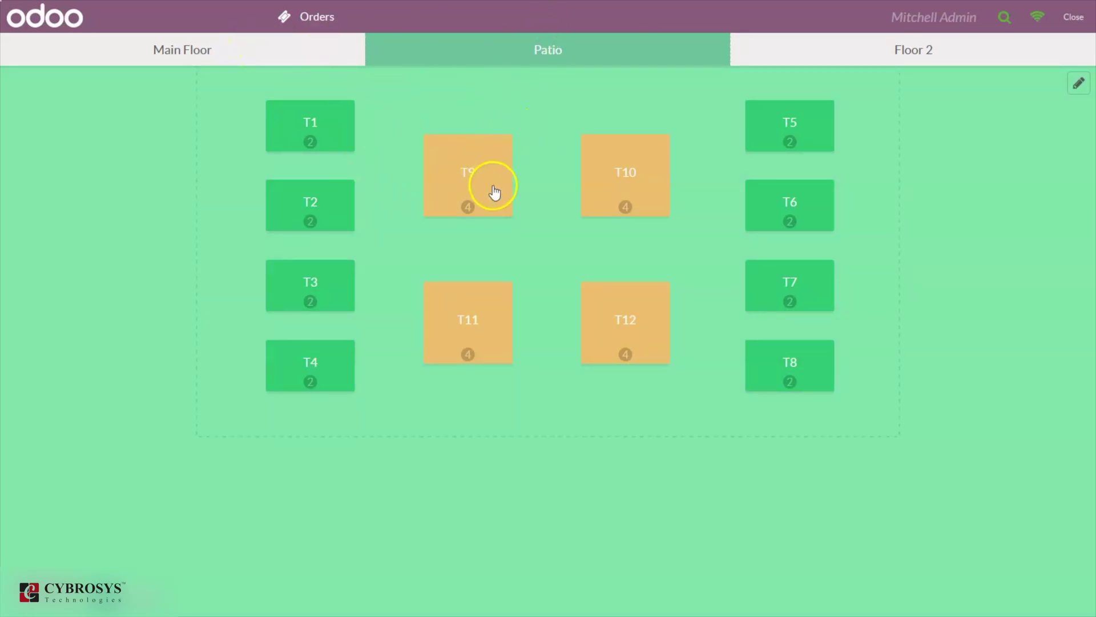
{"action": "left_click", "coordinate": [310, 59]}
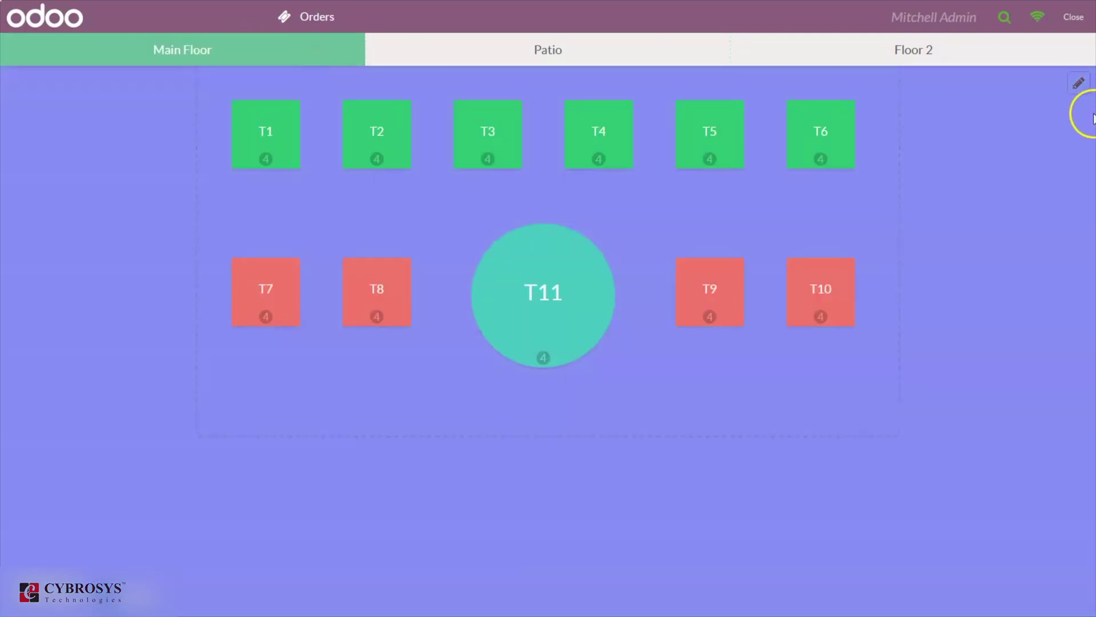
- Make the Main Floor dark grey, add a table below T7, and place a duplicate below T11
{"action": "left_click", "coordinate": [1078, 85]}
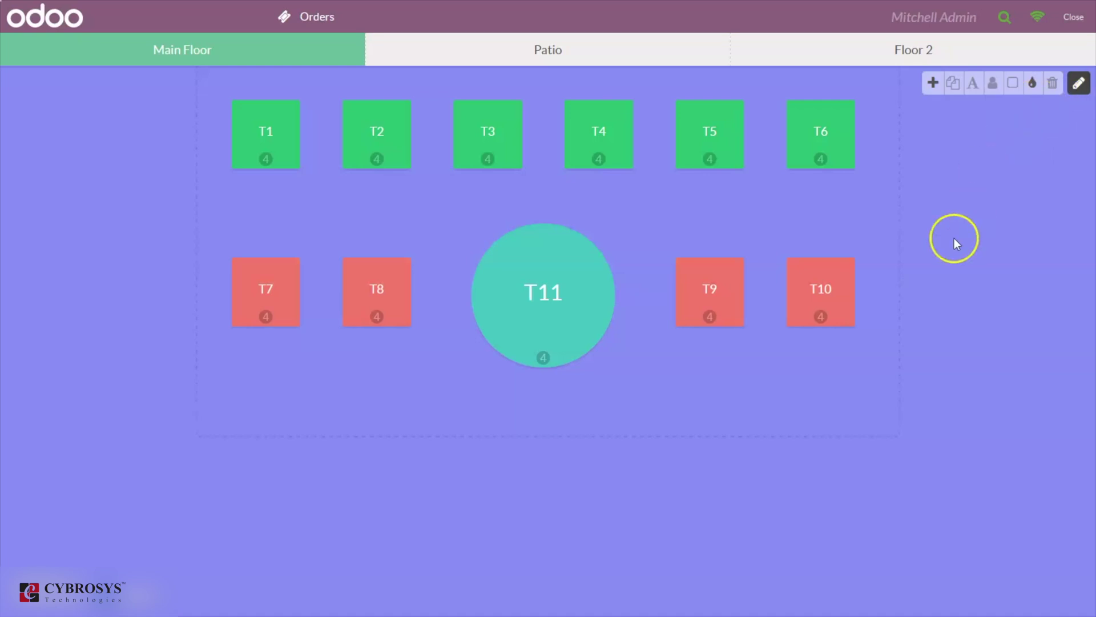
{"action": "left_click", "coordinate": [1033, 85]}
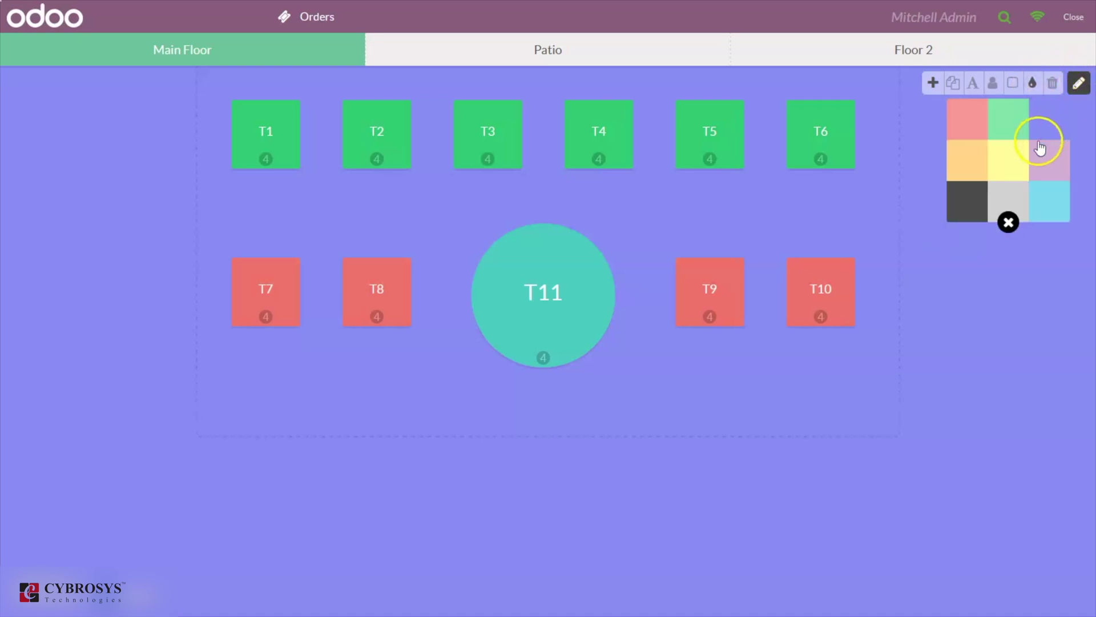
{"action": "left_click", "coordinate": [975, 209]}
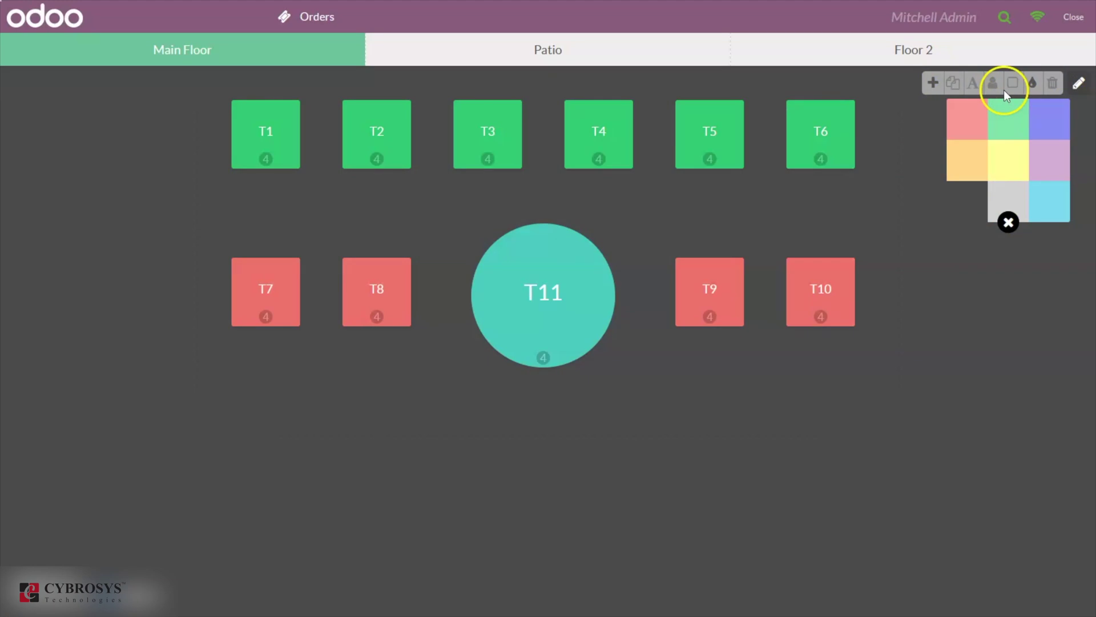
{"action": "left_click", "coordinate": [935, 85]}
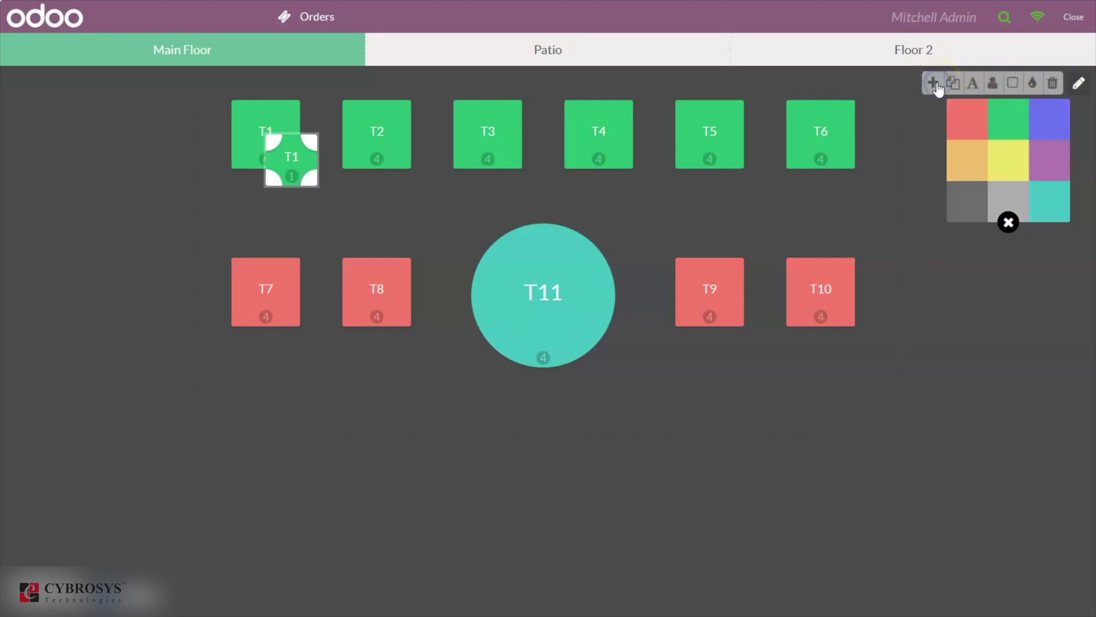
{"action": "left_click_drag", "start_coordinate": [282, 170], "coordinate": [289, 487]}
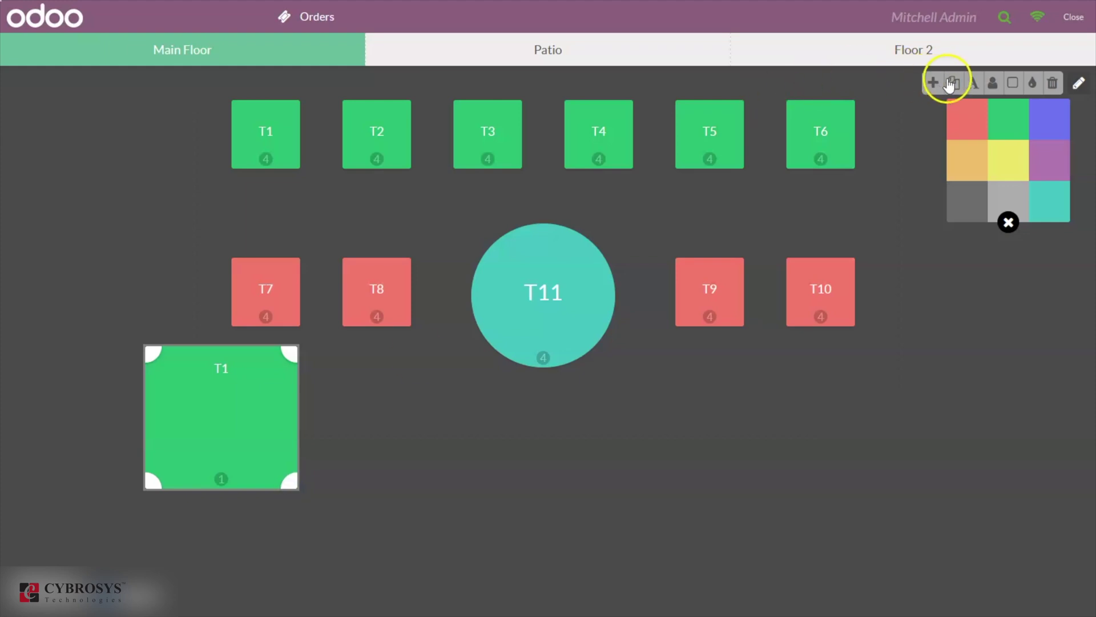
{"action": "left_click", "coordinate": [953, 82]}
{"action": "left_click_drag", "start_coordinate": [232, 465], "coordinate": [524, 504]}
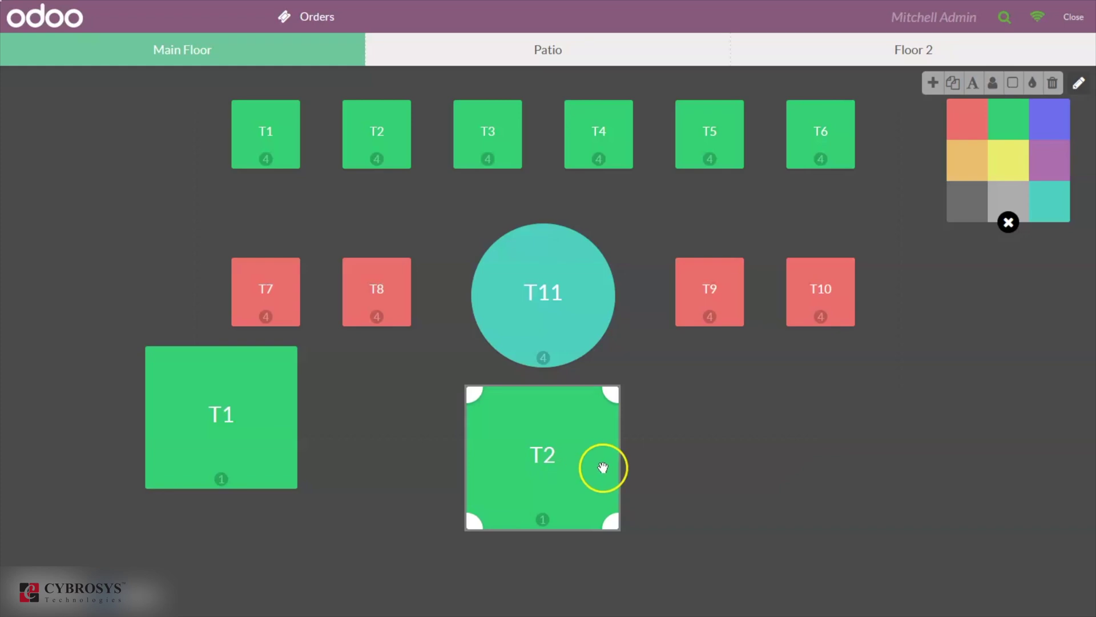
- Rename the duplicated table to 'Special Table' and colour it purple
{"action": "left_click", "coordinate": [973, 83]}
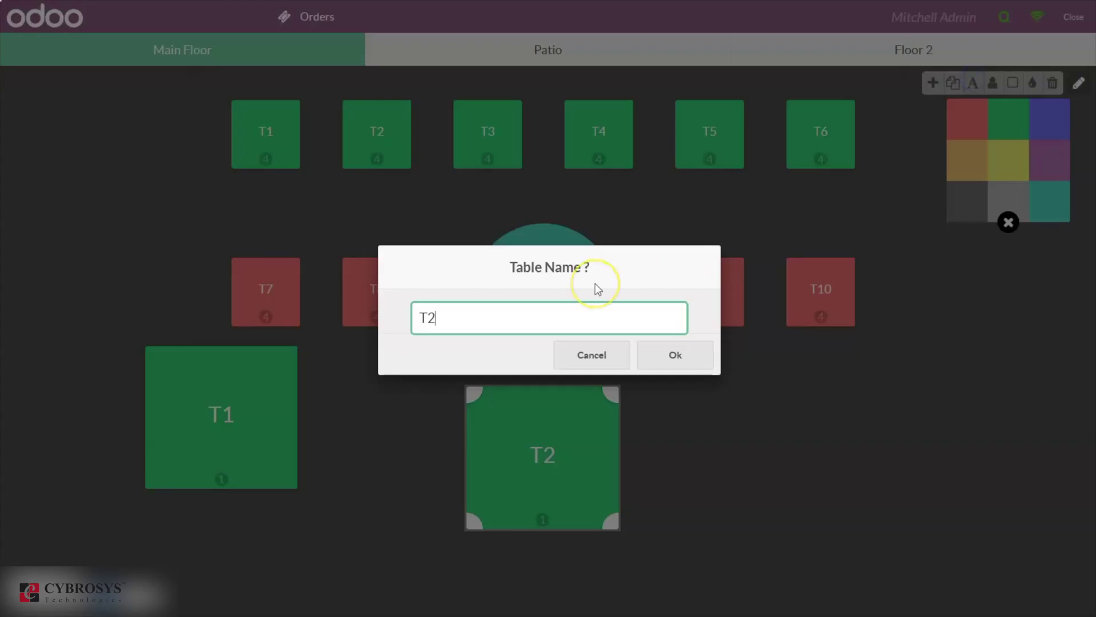
{"action": "key", "text": "BackSpace"}
{"action": "key", "text": "BackSpace"}
{"action": "type", "text": "Special Table"}
{"action": "left_click", "coordinate": [665, 362]}
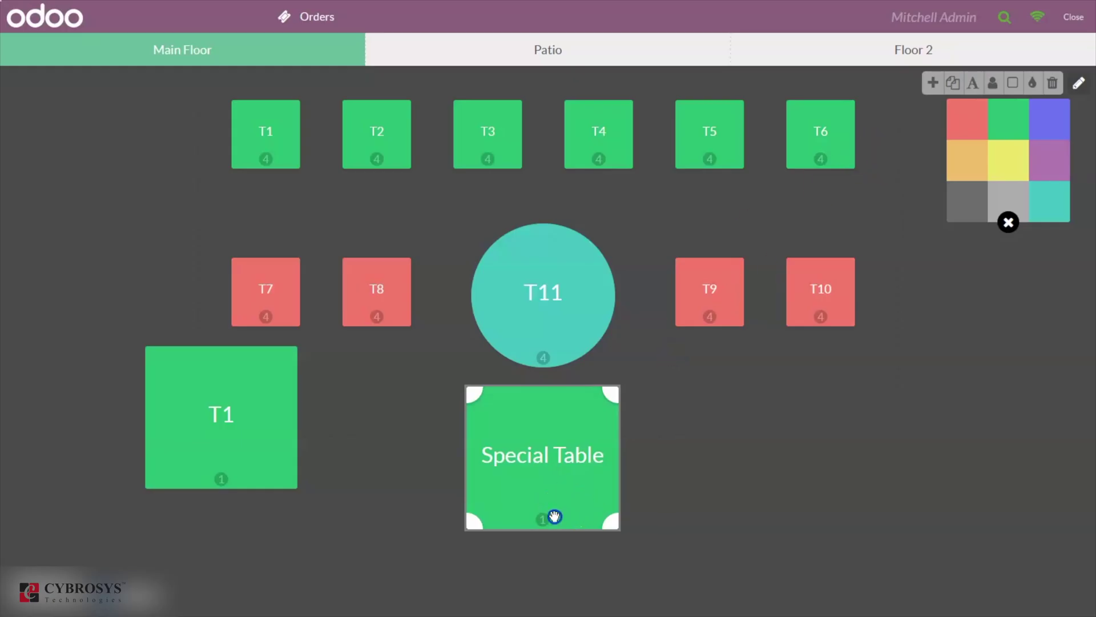
{"action": "left_click", "coordinate": [1058, 147]}
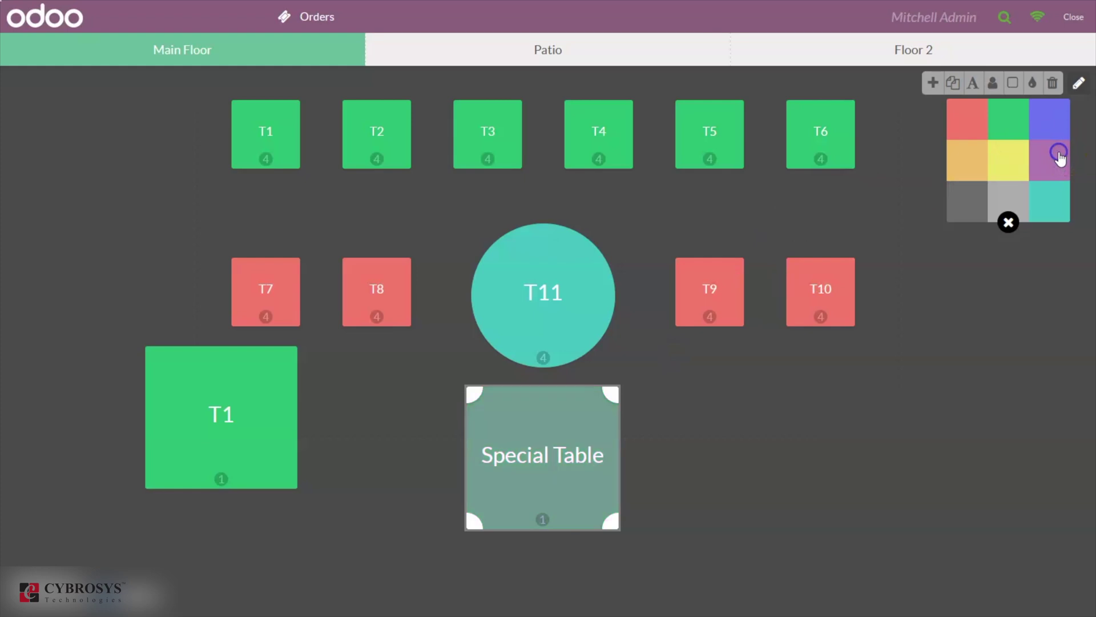
- Give Special Table 6 seats and make it round
{"action": "left_click", "coordinate": [992, 84]}
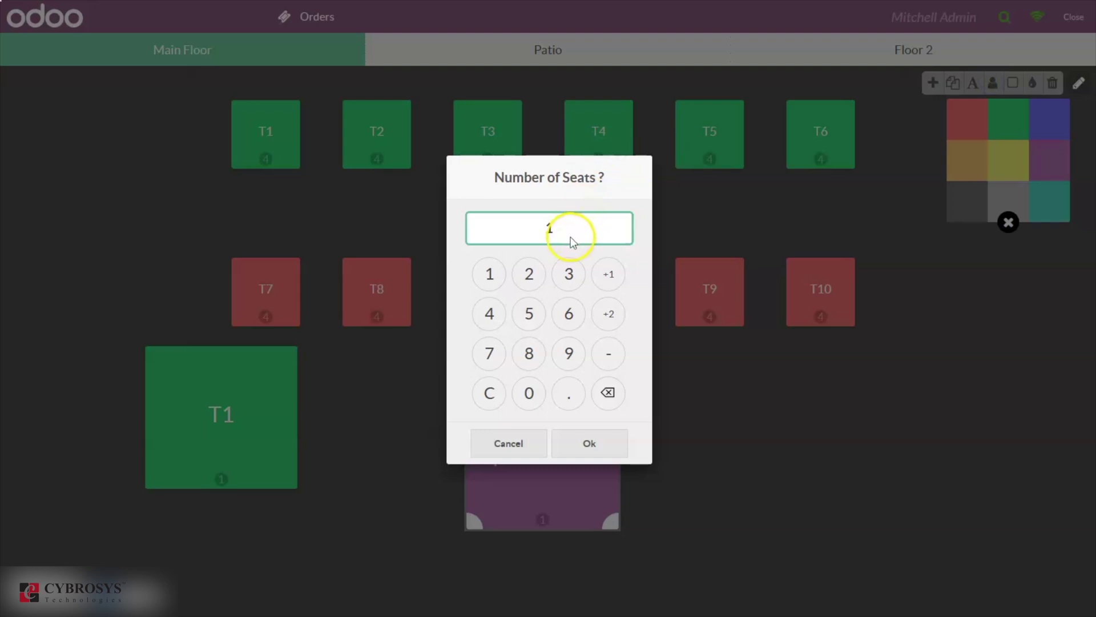
{"action": "left_click", "coordinate": [534, 281]}
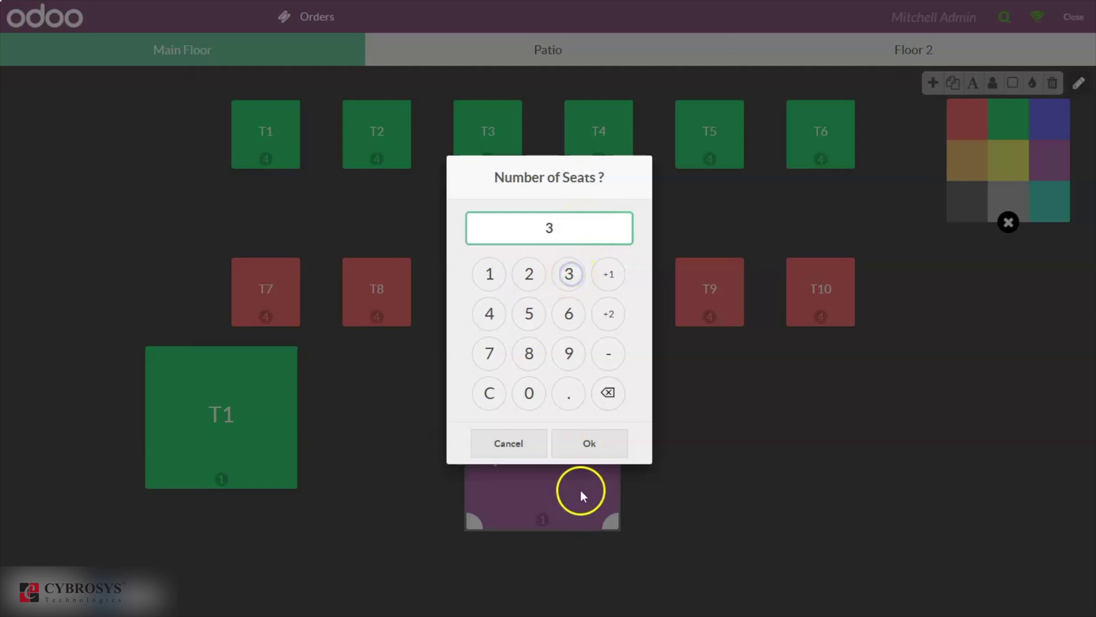
{"action": "left_click", "coordinate": [579, 444]}
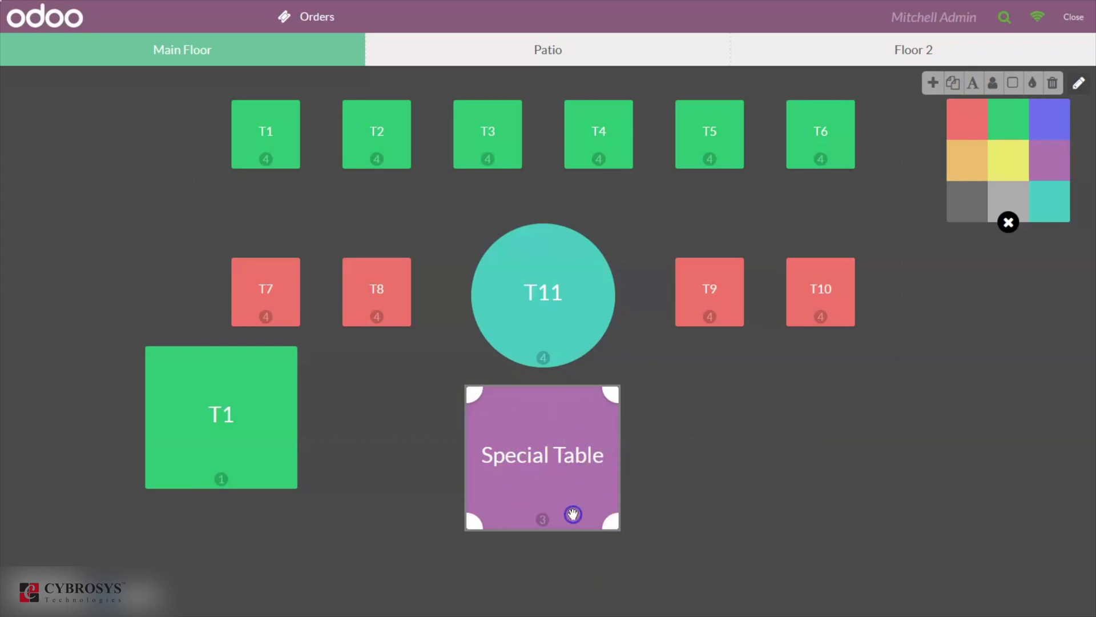
{"action": "left_click", "coordinate": [993, 82]}
{"action": "left_click", "coordinate": [595, 234]}
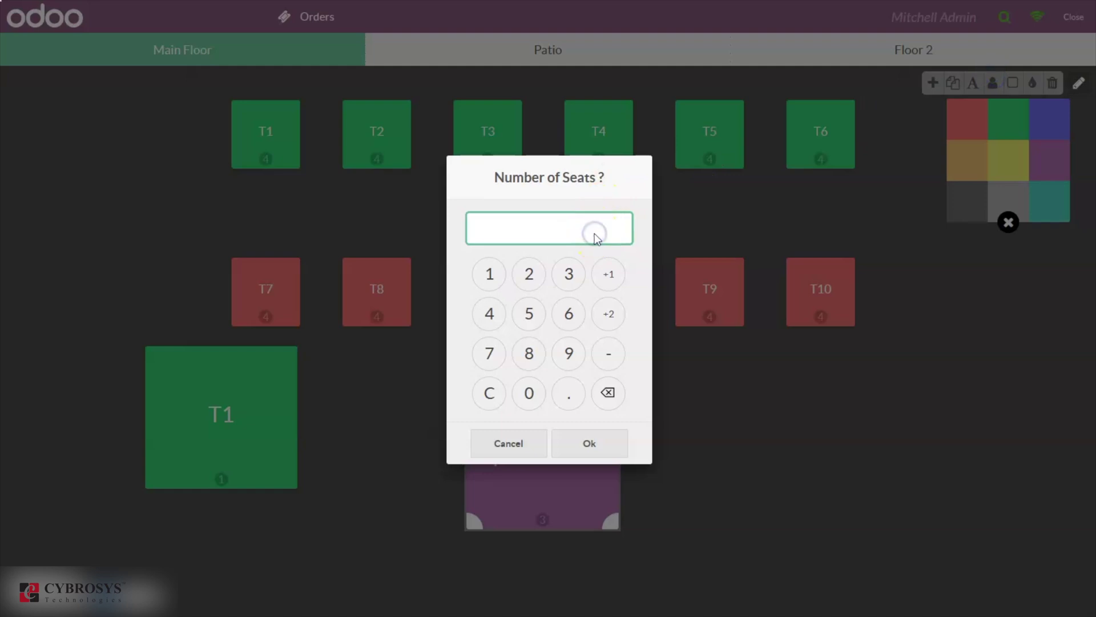
{"action": "left_click", "coordinate": [639, 445]}
{"action": "left_click", "coordinate": [605, 454]}
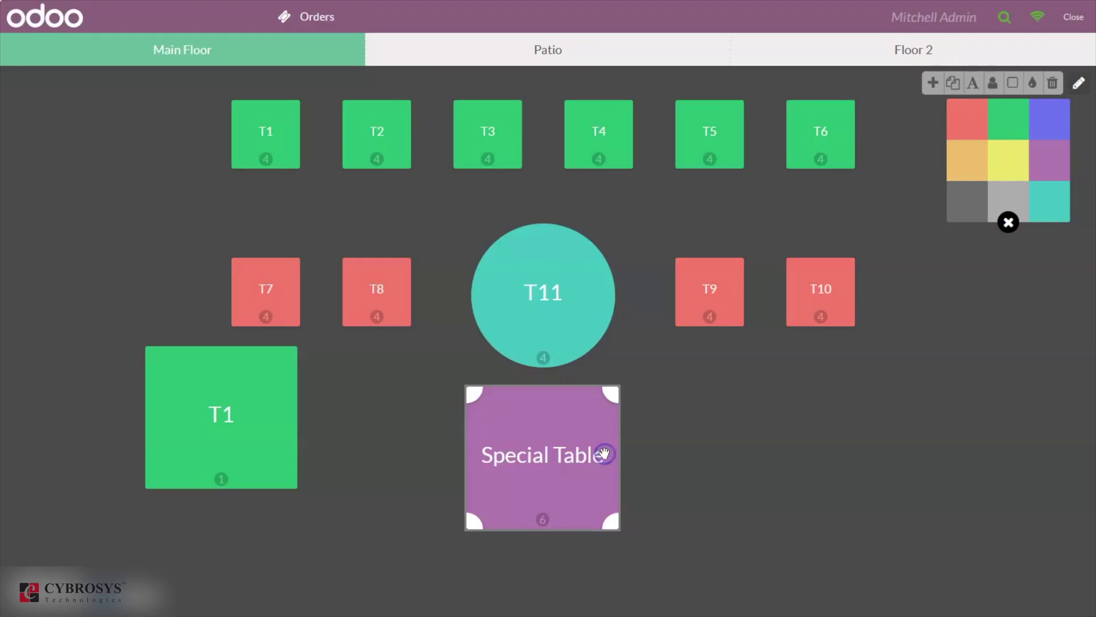
{"action": "left_click", "coordinate": [1015, 87]}
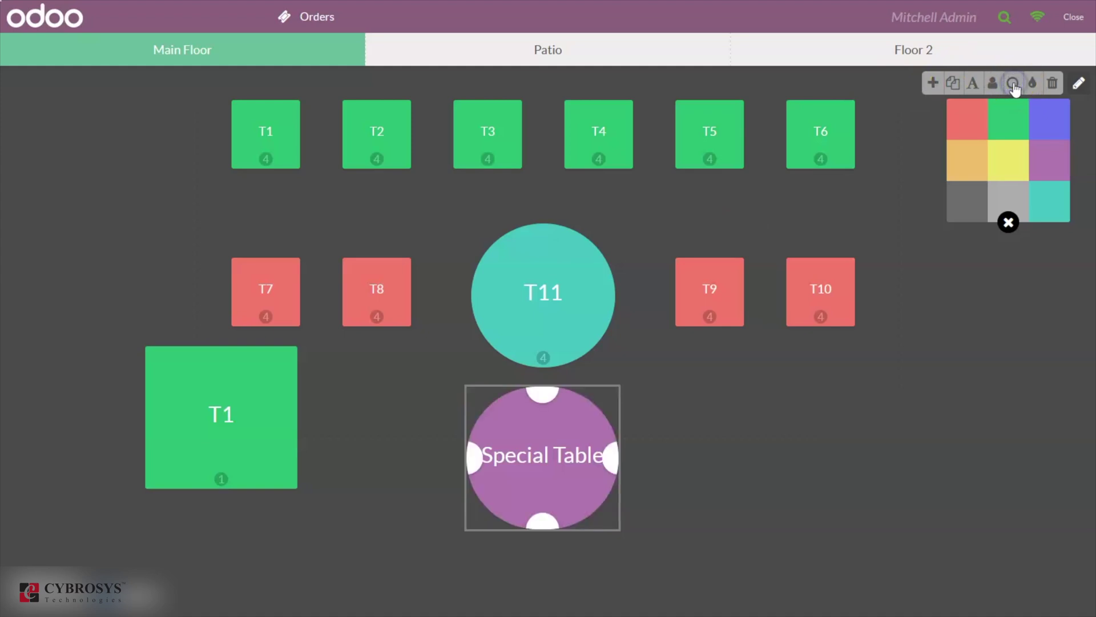
{"action": "left_click", "coordinate": [1015, 87]}
{"action": "left_click", "coordinate": [1015, 87]}
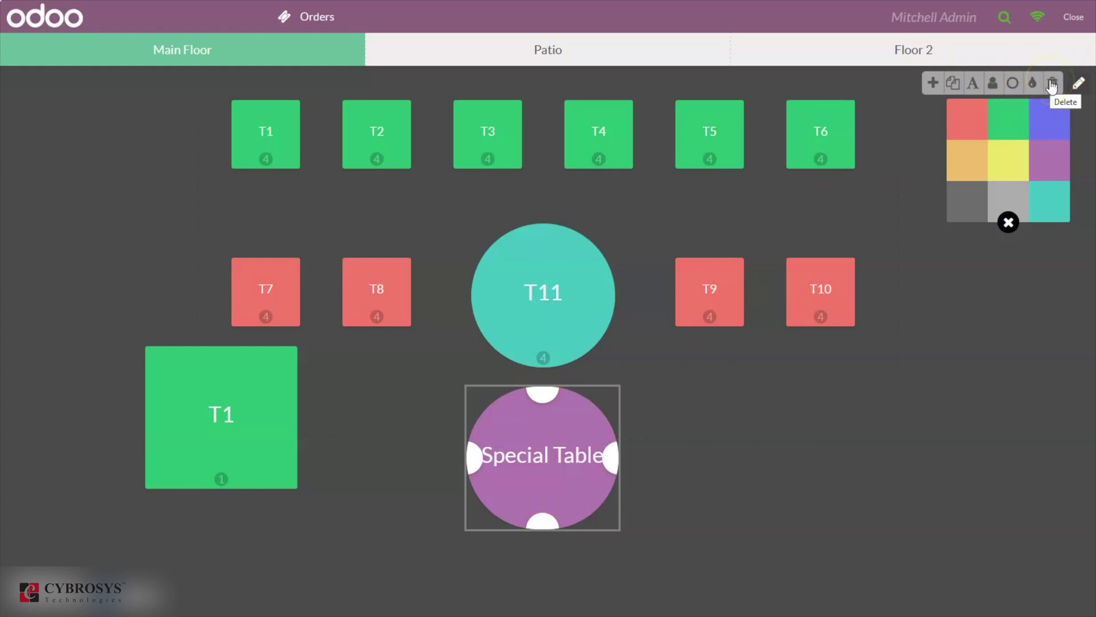
{"action": "left_click", "coordinate": [201, 408]}
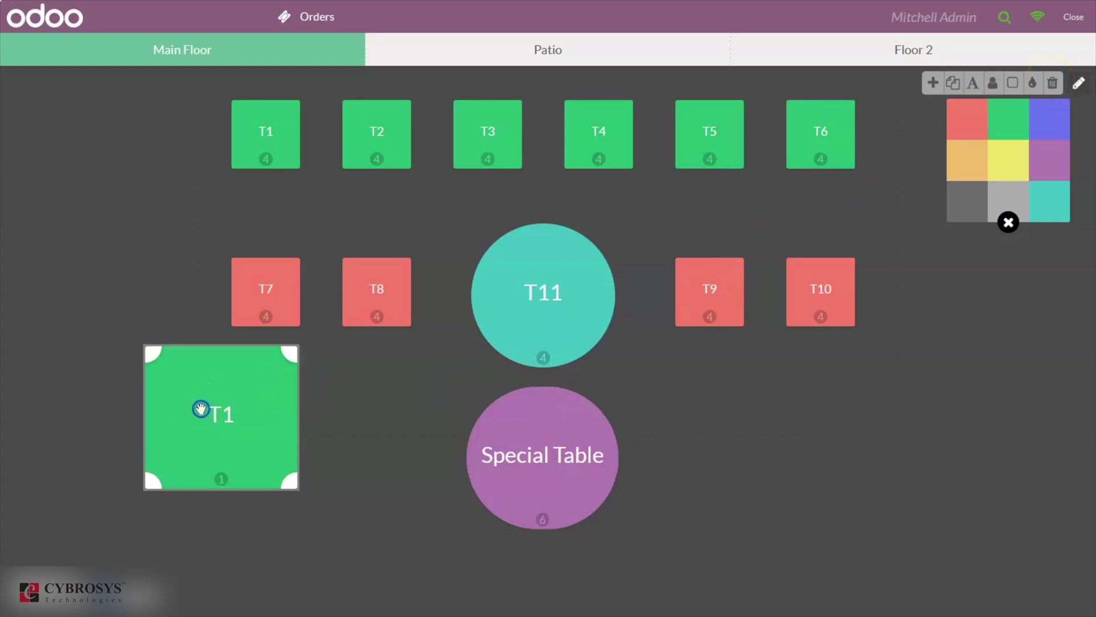
- Delete the large T1 table and leave Main Floor edit mode
{"action": "left_click", "coordinate": [1048, 83]}
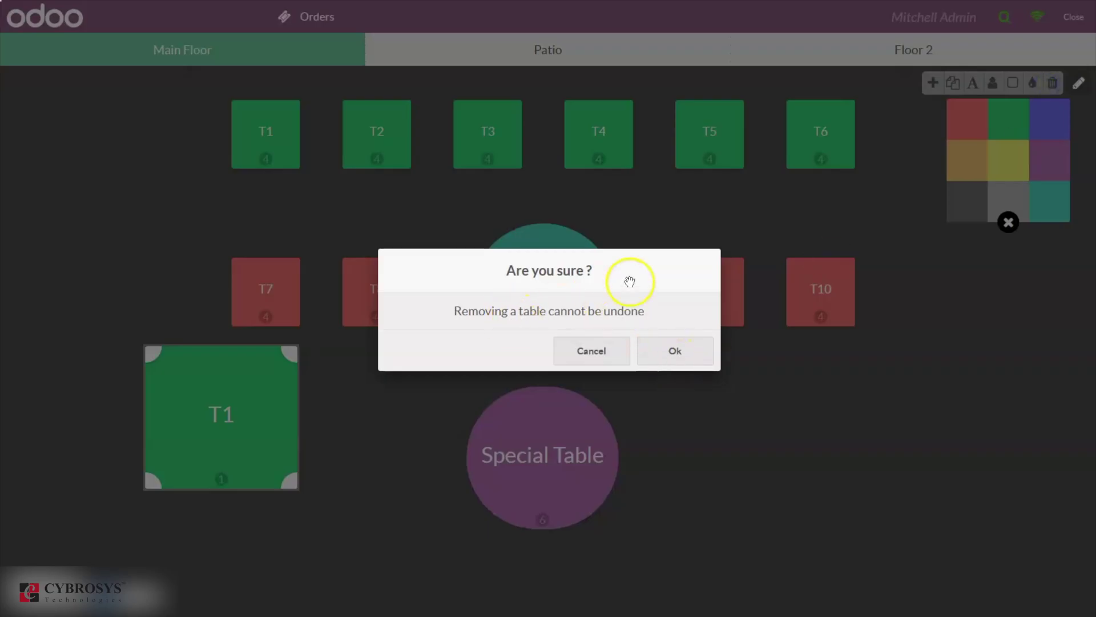
{"action": "left_click", "coordinate": [667, 351]}
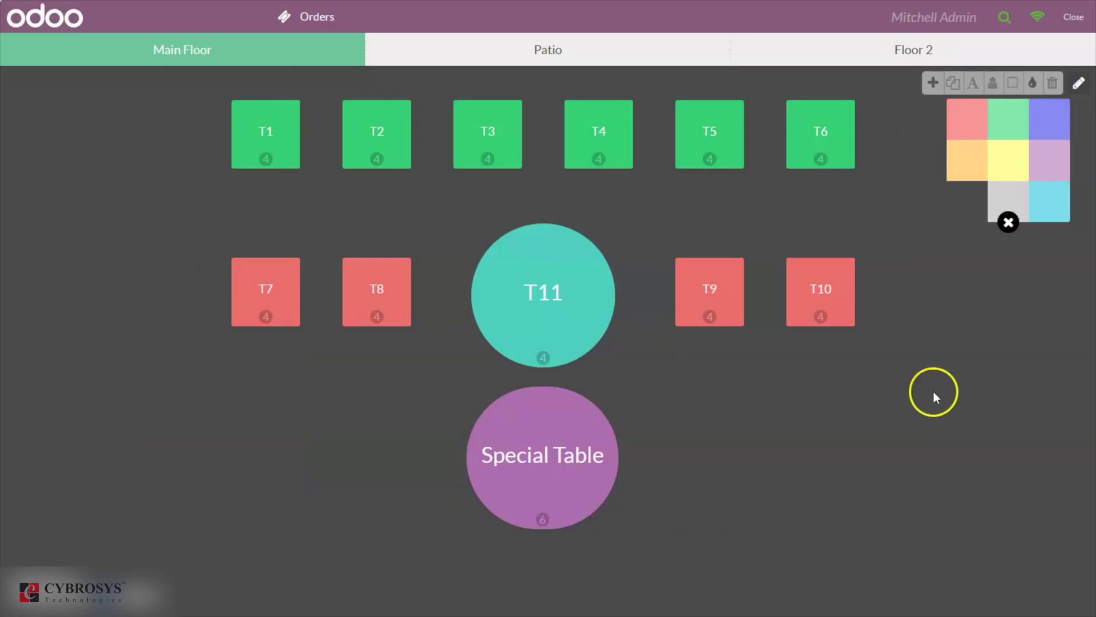
{"action": "left_click", "coordinate": [1007, 223]}
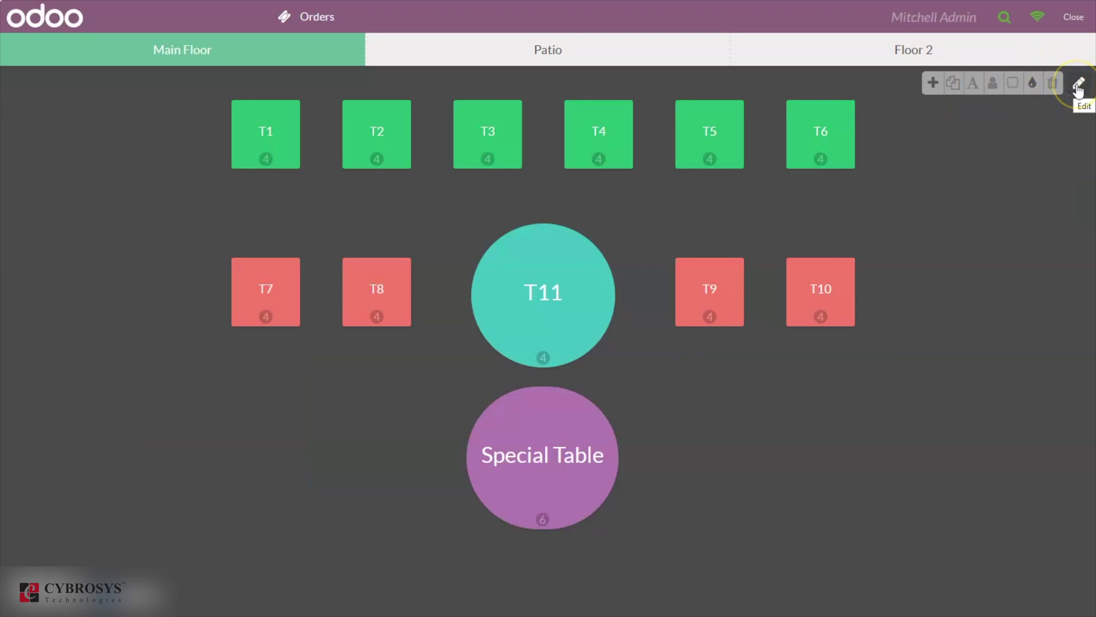
{"action": "left_click", "coordinate": [1078, 87]}
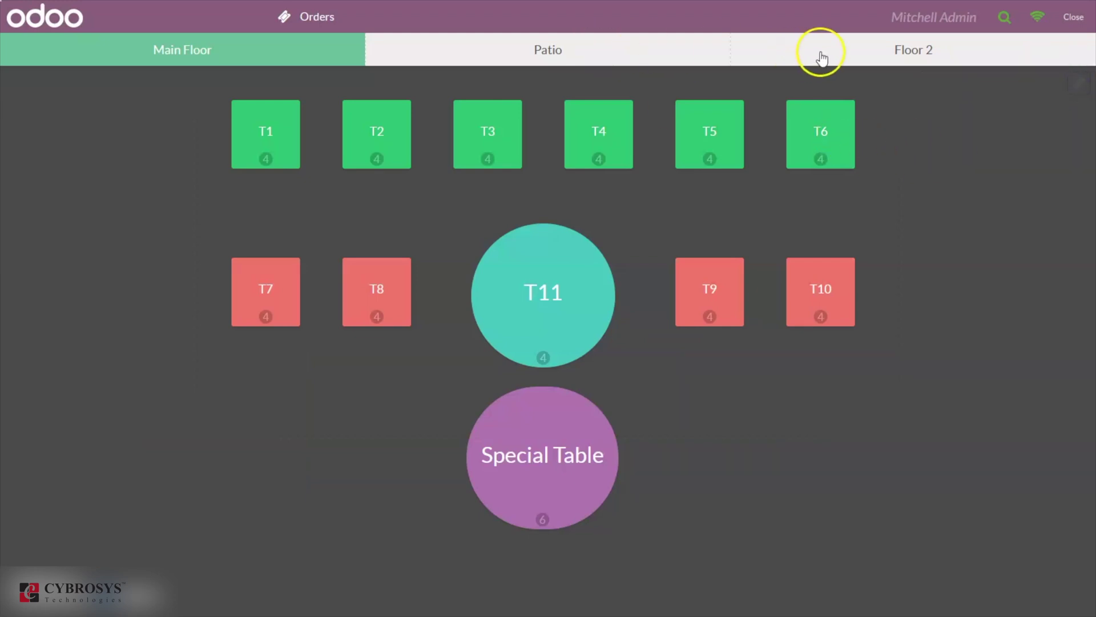
- In Floor 2 edit mode, add two new tables and move T6 clear of T5
{"action": "left_click", "coordinate": [907, 49]}
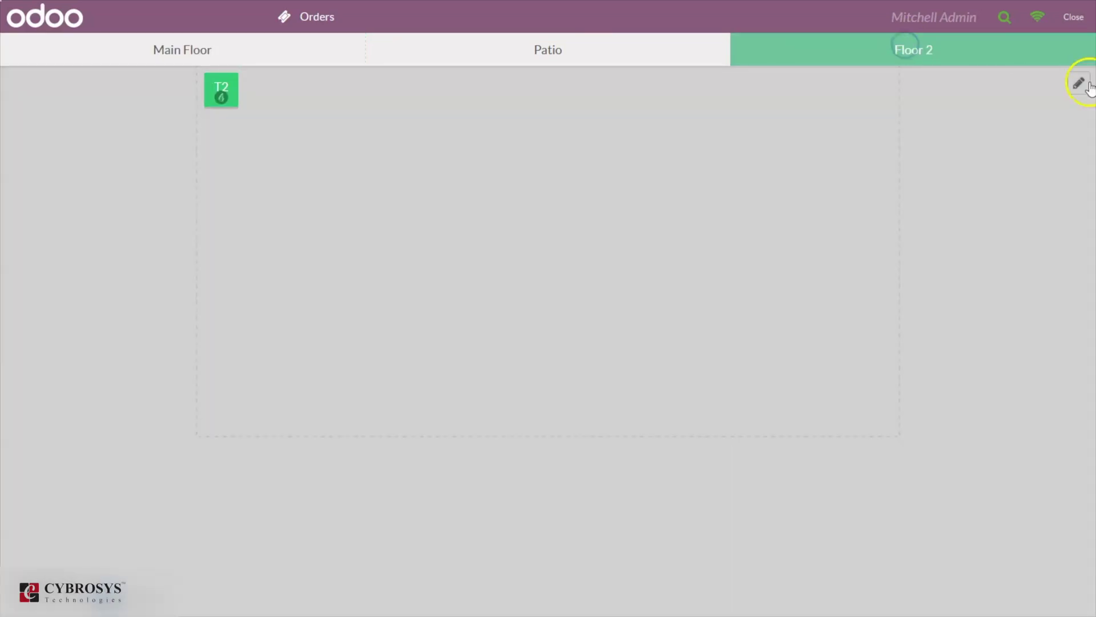
{"action": "left_click", "coordinate": [1079, 84]}
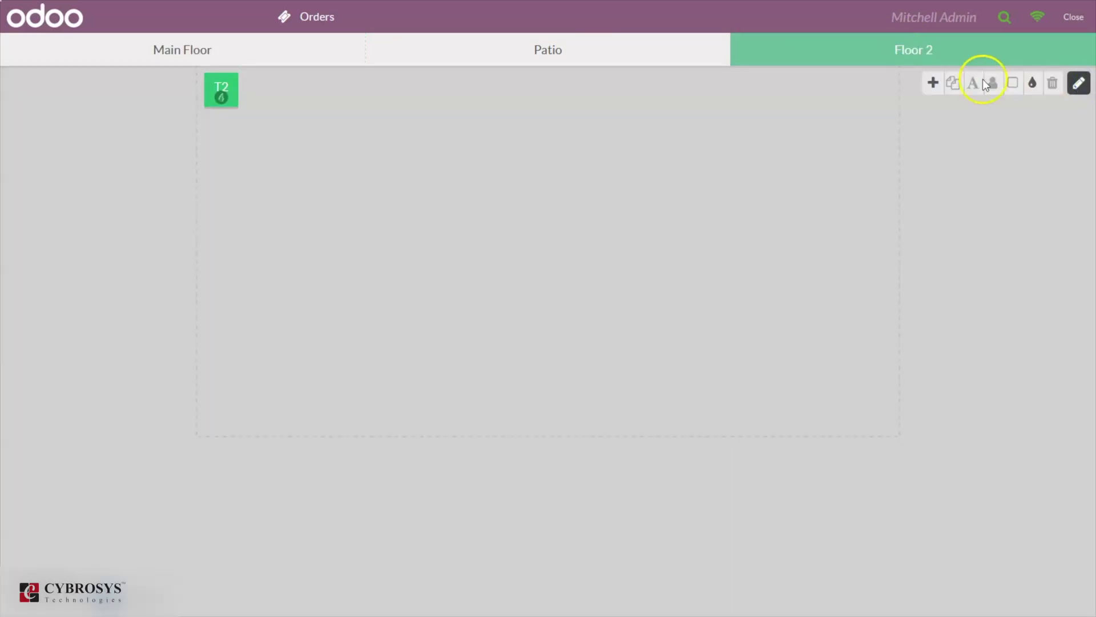
{"action": "left_click", "coordinate": [930, 83]}
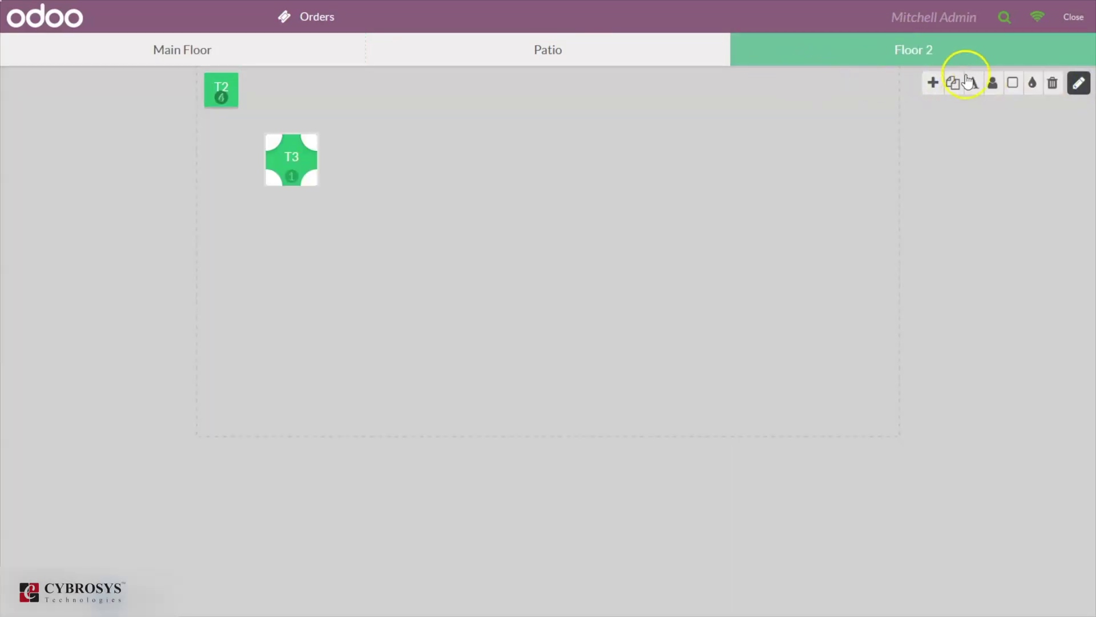
{"action": "left_click", "coordinate": [939, 81]}
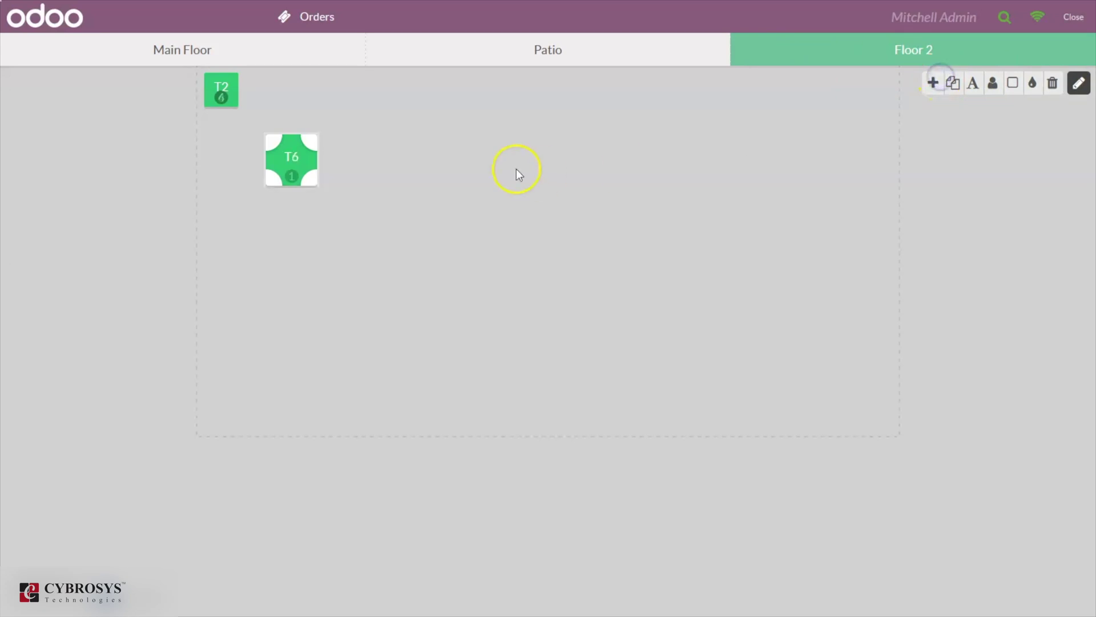
{"action": "left_click_drag", "start_coordinate": [297, 154], "coordinate": [597, 225]}
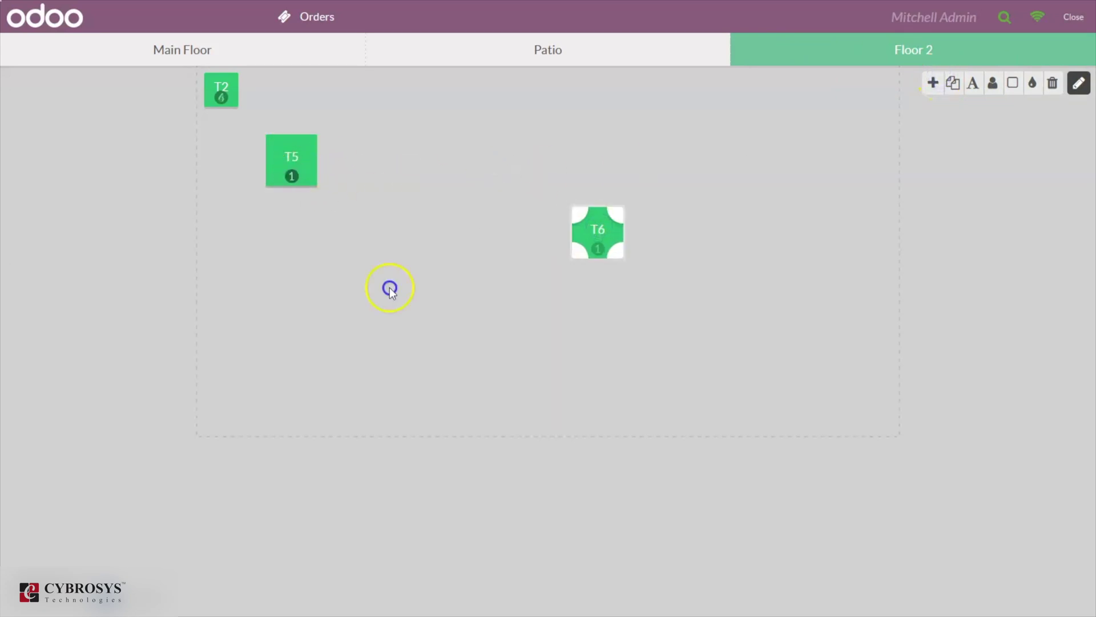
{"action": "left_click", "coordinate": [318, 221]}
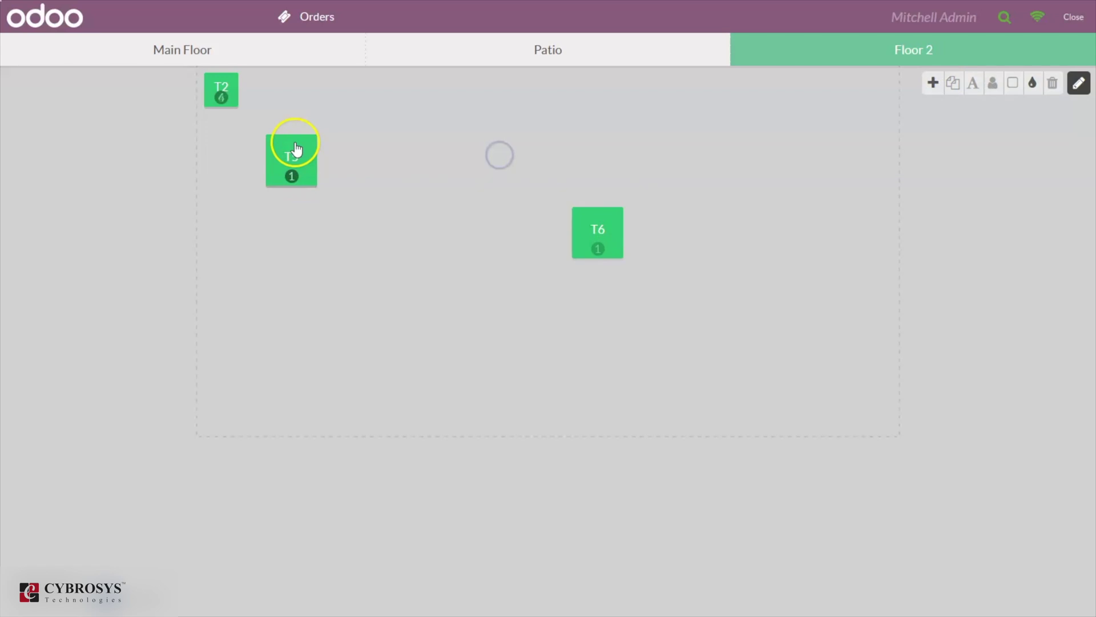
- Spread tables T5, T4 and T3 across Floor 2, then view the Patio plan
{"action": "left_click", "coordinate": [307, 163]}
{"action": "left_click_drag", "start_coordinate": [307, 164], "coordinate": [494, 186]}
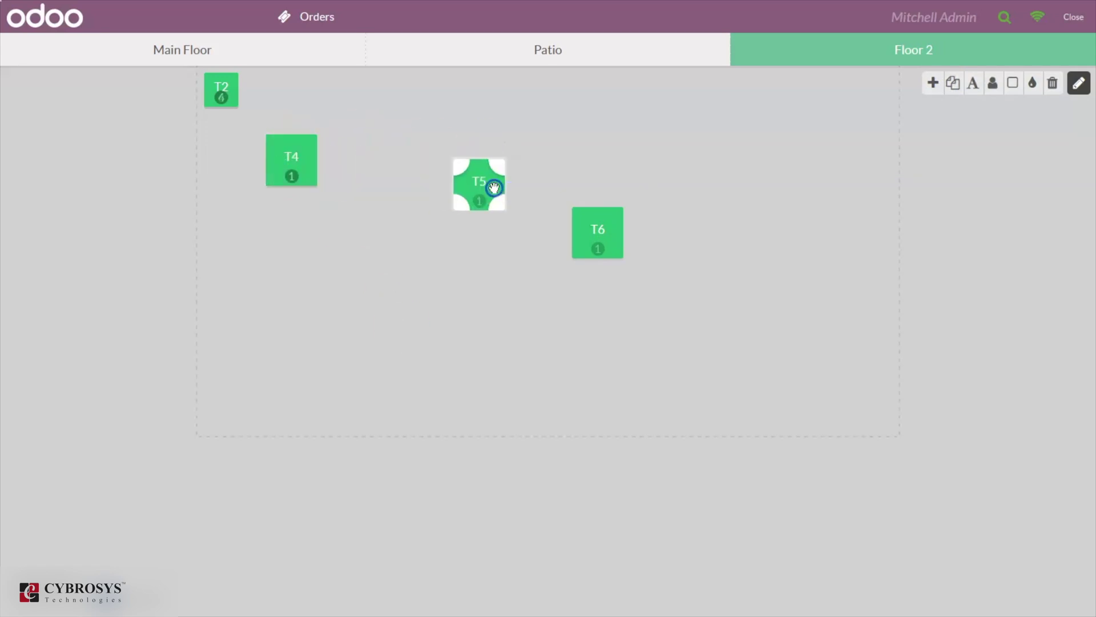
{"action": "left_click", "coordinate": [283, 159]}
{"action": "left_click_drag", "start_coordinate": [282, 160], "coordinate": [391, 321]}
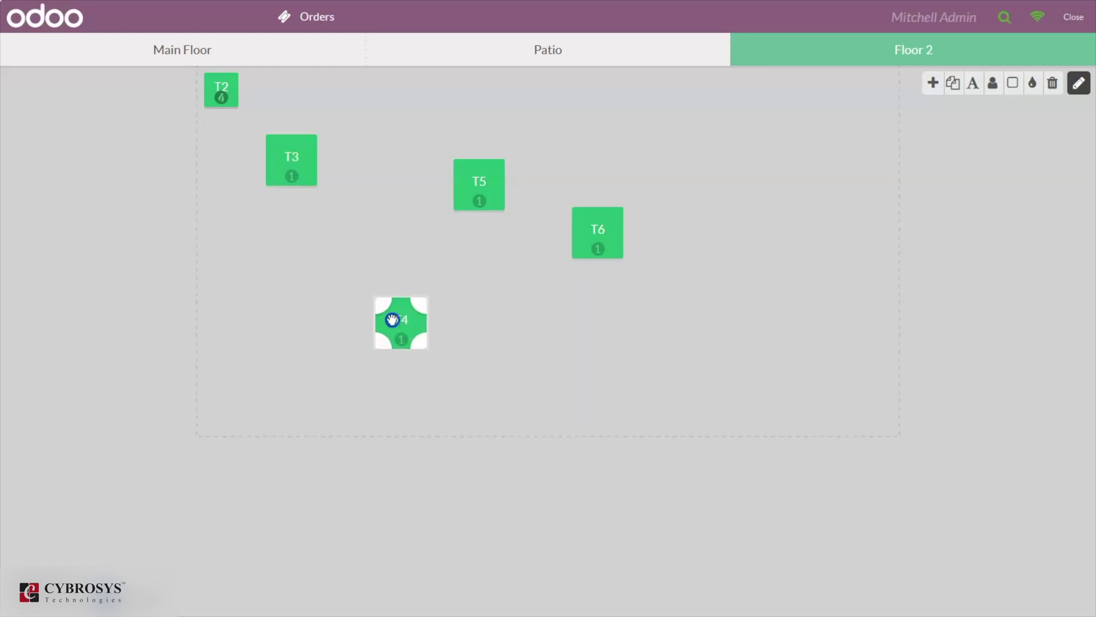
{"action": "left_click", "coordinate": [276, 158]}
{"action": "left_click_drag", "start_coordinate": [274, 151], "coordinate": [560, 128]}
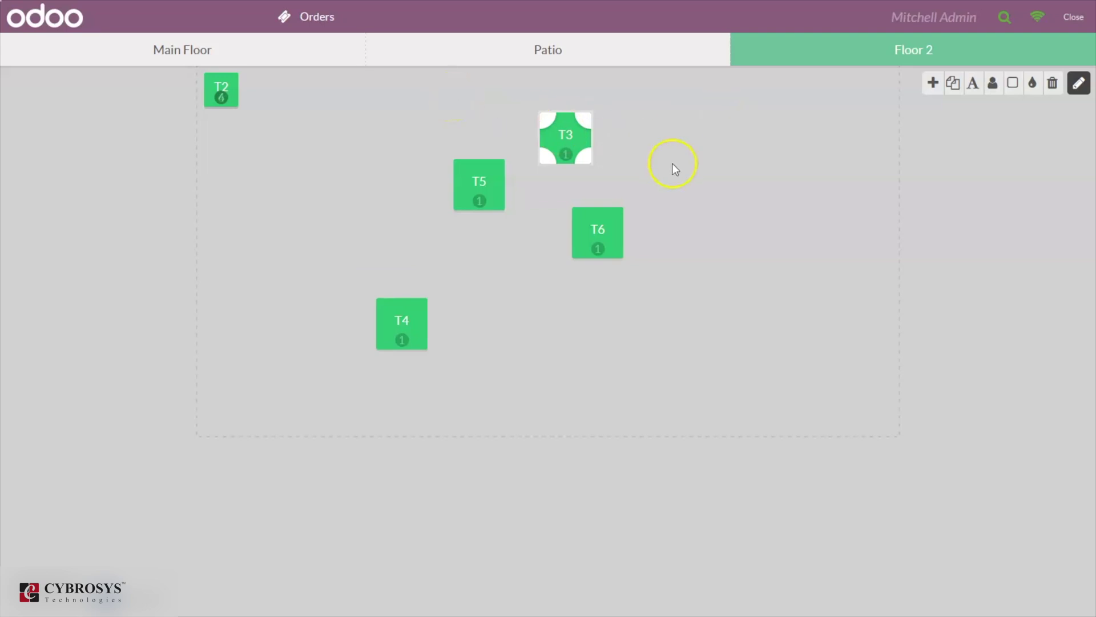
{"action": "left_click", "coordinate": [649, 41]}
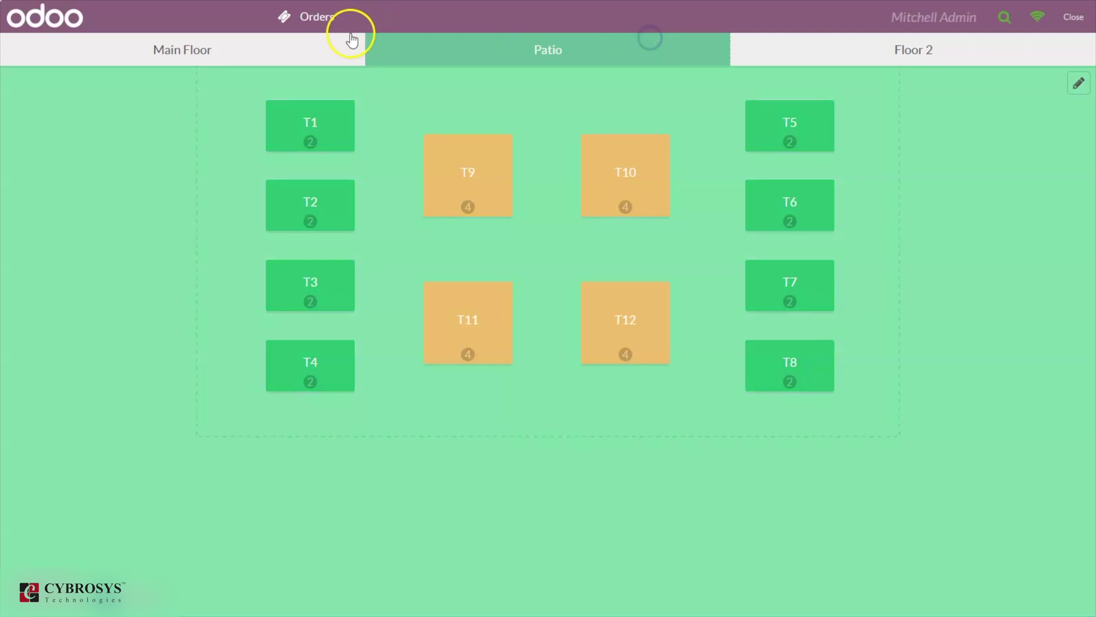
- Open table T4 on Main Floor and add Club, Chicken Curry and Mozzarella sandwiches
{"action": "left_click", "coordinate": [324, 44]}
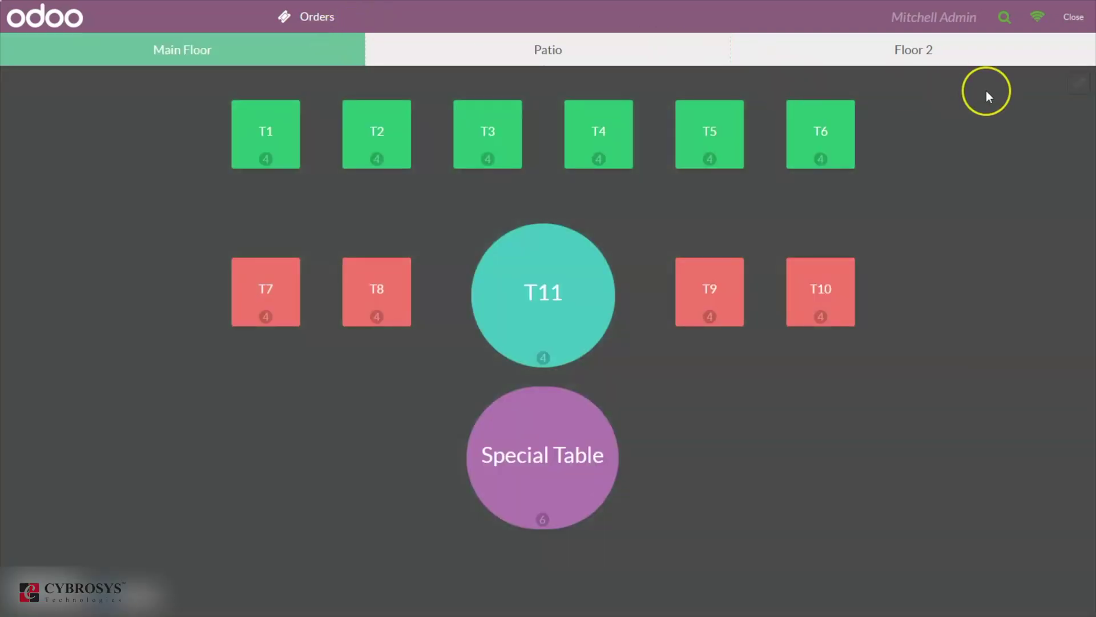
{"action": "left_click", "coordinate": [603, 122]}
{"action": "mouse_move", "coordinate": [444, 25]}
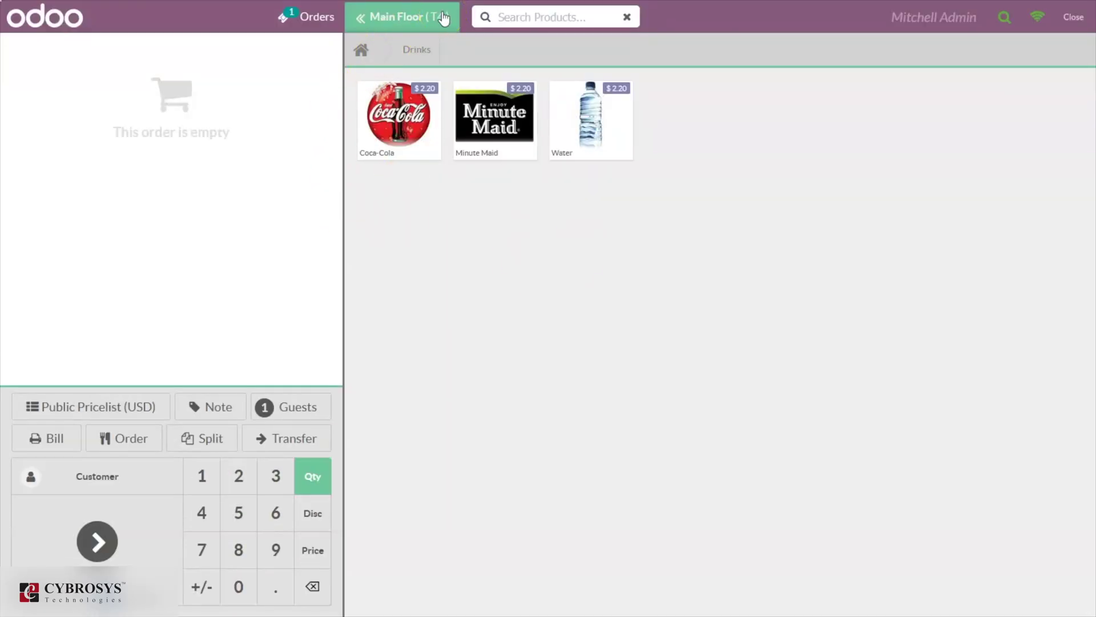
{"action": "left_click", "coordinate": [361, 49]}
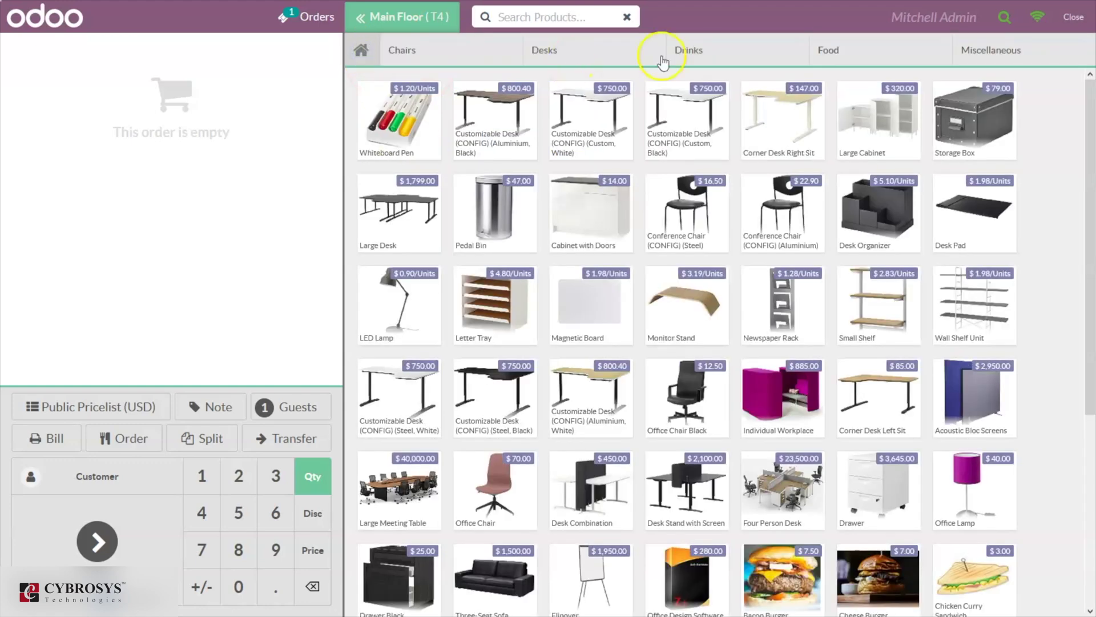
{"action": "left_click", "coordinate": [858, 53]}
{"action": "left_click", "coordinate": [663, 121]}
{"action": "left_click", "coordinate": [594, 117]}
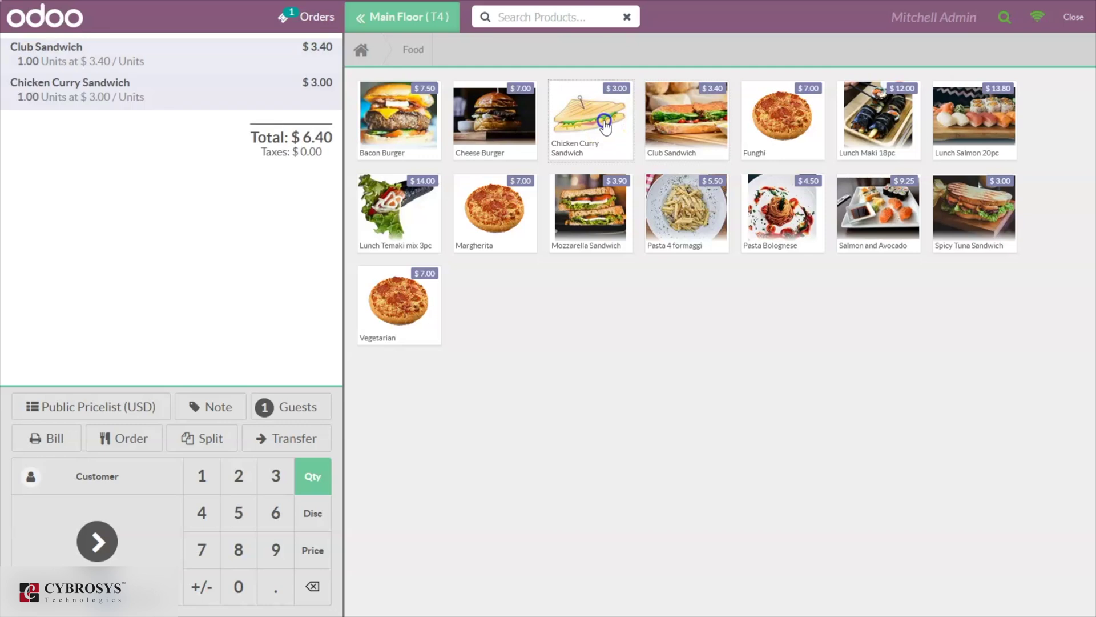
{"action": "left_click", "coordinate": [583, 189]}
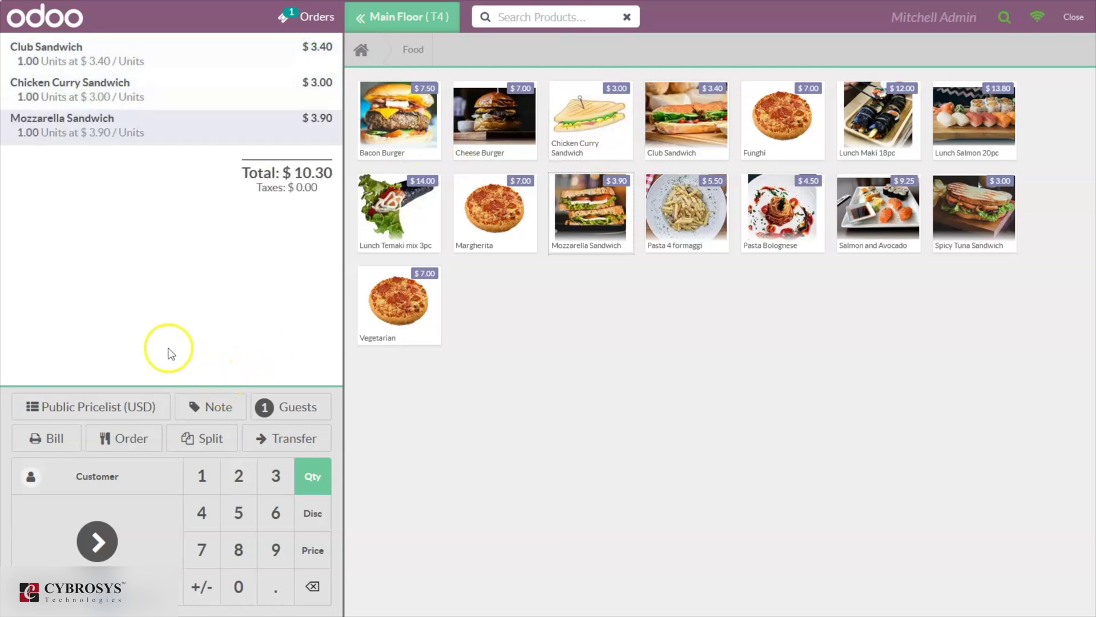
- Set a customer on T4's order, pay the $10.30 in cash, and start a new order
{"action": "left_click", "coordinate": [62, 481]}
{"action": "left_click", "coordinate": [422, 349]}
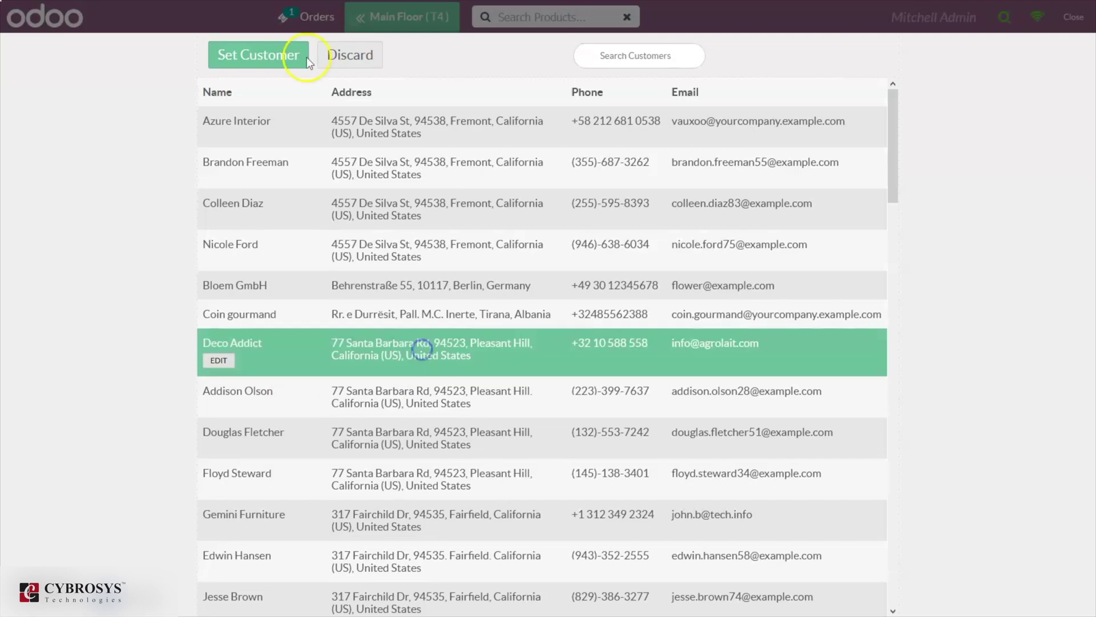
{"action": "left_click", "coordinate": [257, 57]}
{"action": "left_click", "coordinate": [95, 558]}
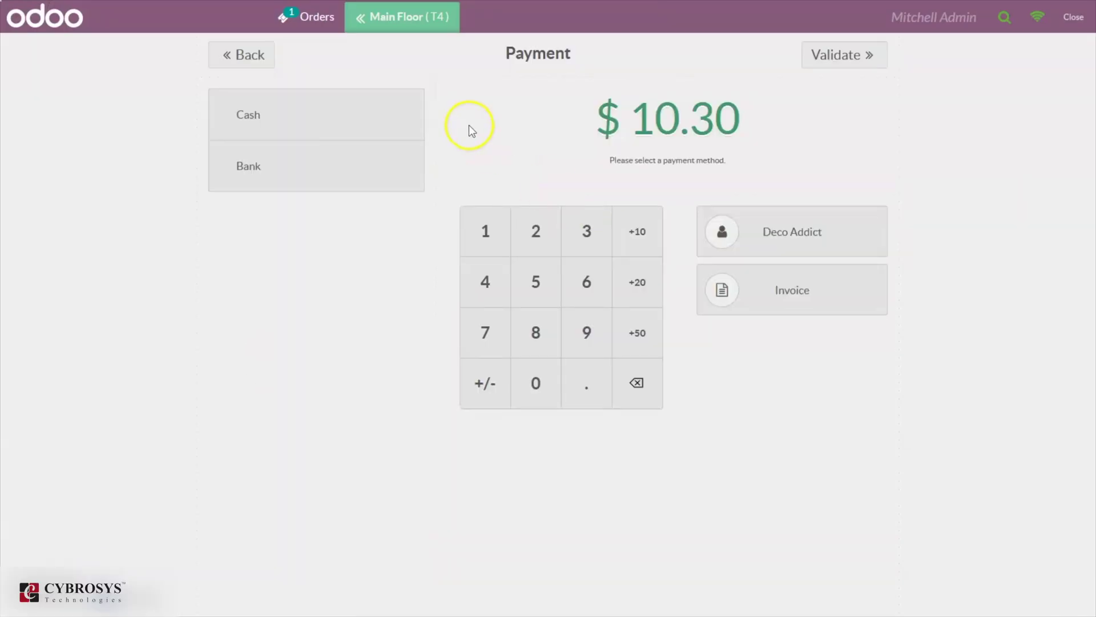
{"action": "left_click", "coordinate": [317, 130]}
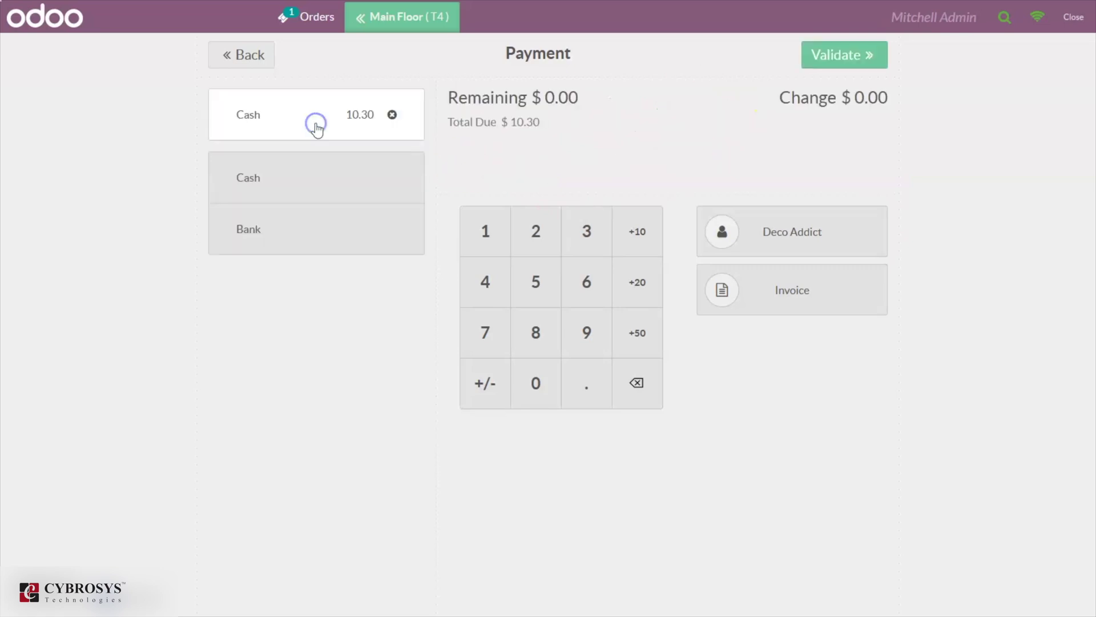
{"action": "left_click", "coordinate": [862, 55]}
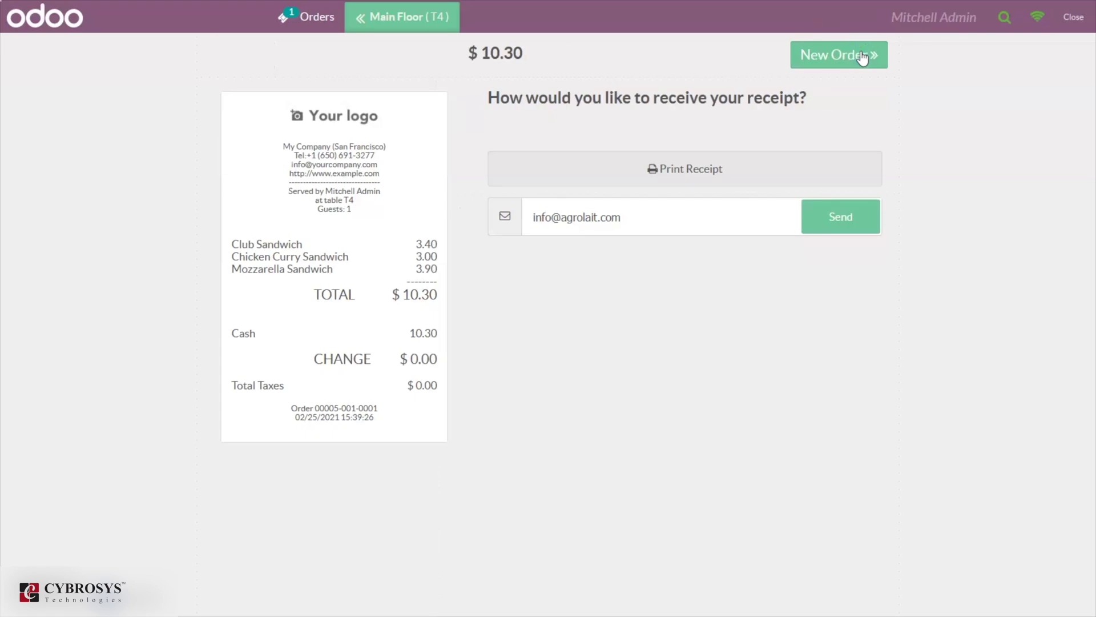
{"action": "left_click", "coordinate": [861, 56]}
{"action": "left_click", "coordinate": [580, 116]}
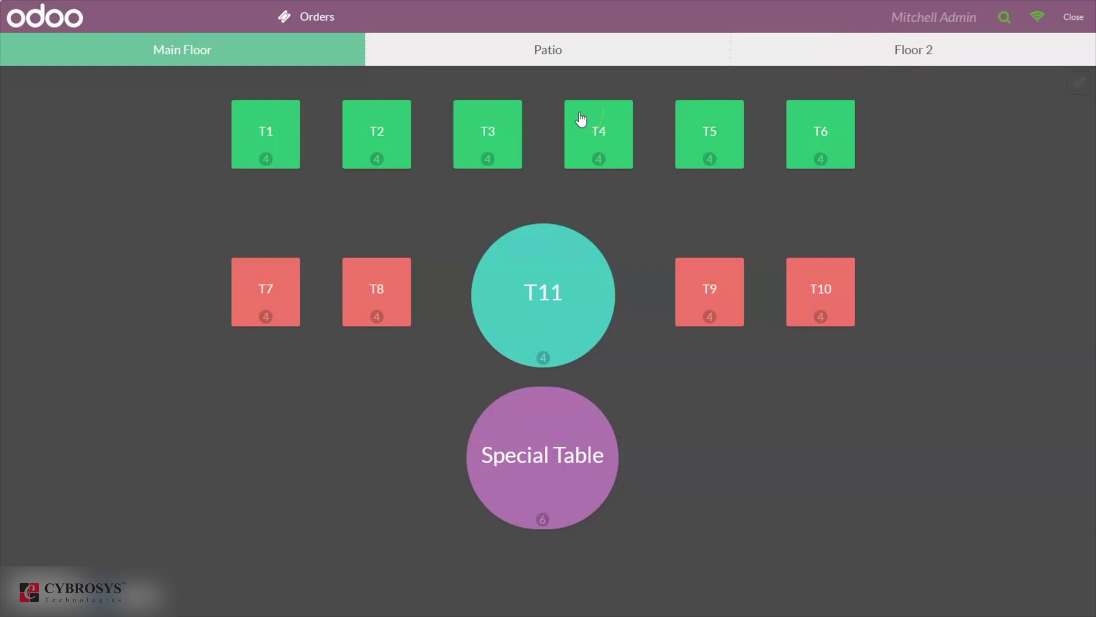
- Open table T3 and add a Bacon Burger and a Margherita to its order
{"action": "left_click", "coordinate": [499, 121]}
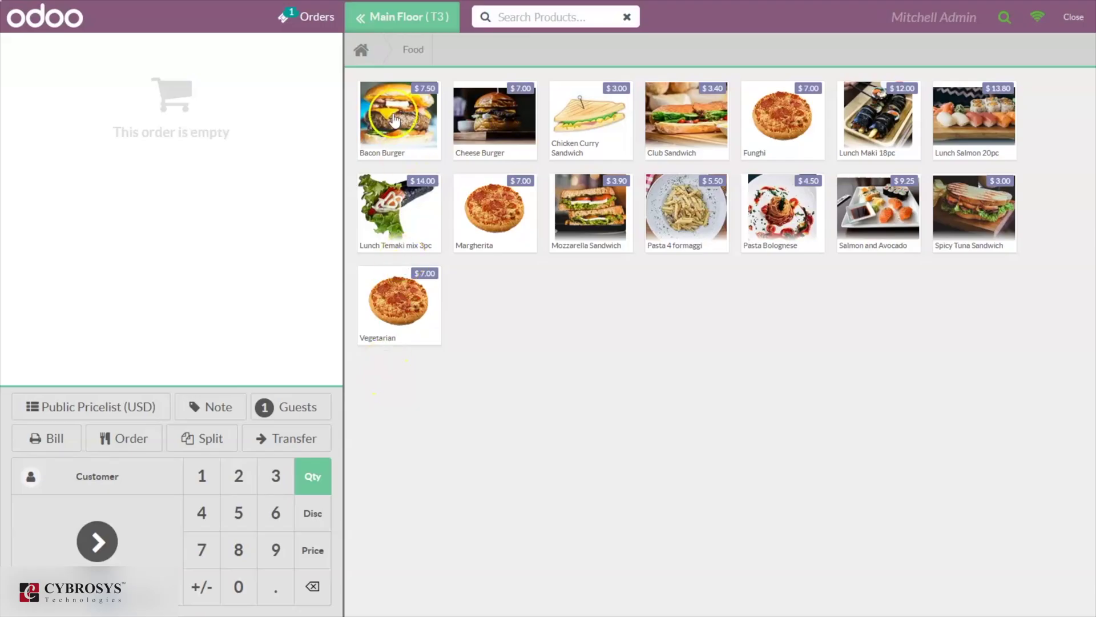
{"action": "left_click", "coordinate": [392, 111]}
{"action": "left_click", "coordinate": [479, 181]}
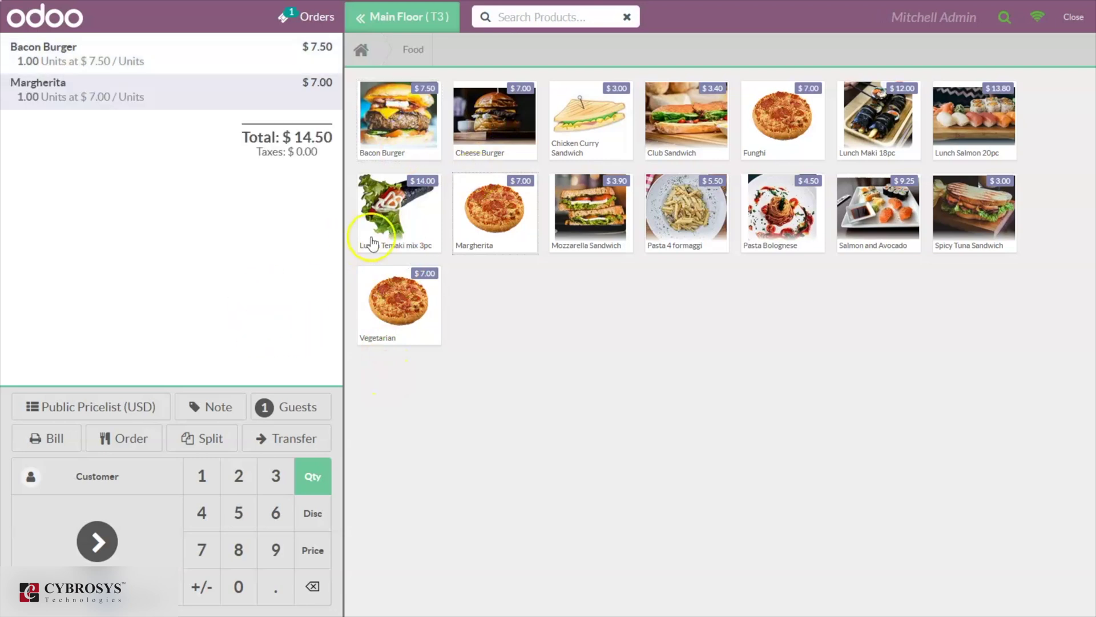
- Attach the note 'Extra cheese' to the Margherita line and bring up the guest count
{"action": "left_click", "coordinate": [207, 416]}
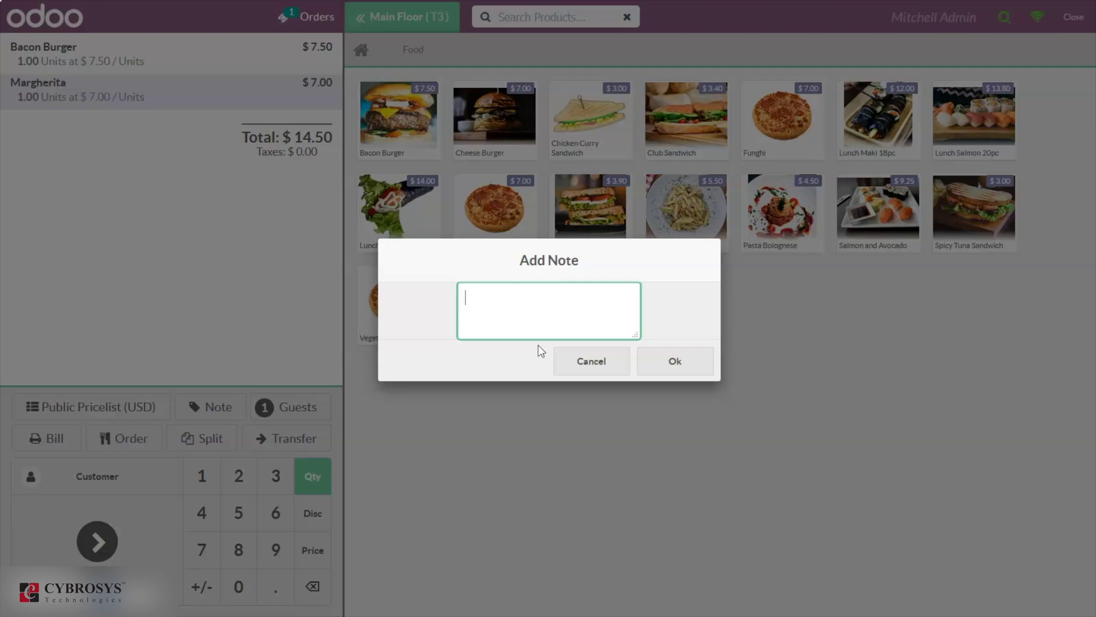
{"action": "type", "text": "Extra cheese"}
{"action": "left_click", "coordinate": [674, 360]}
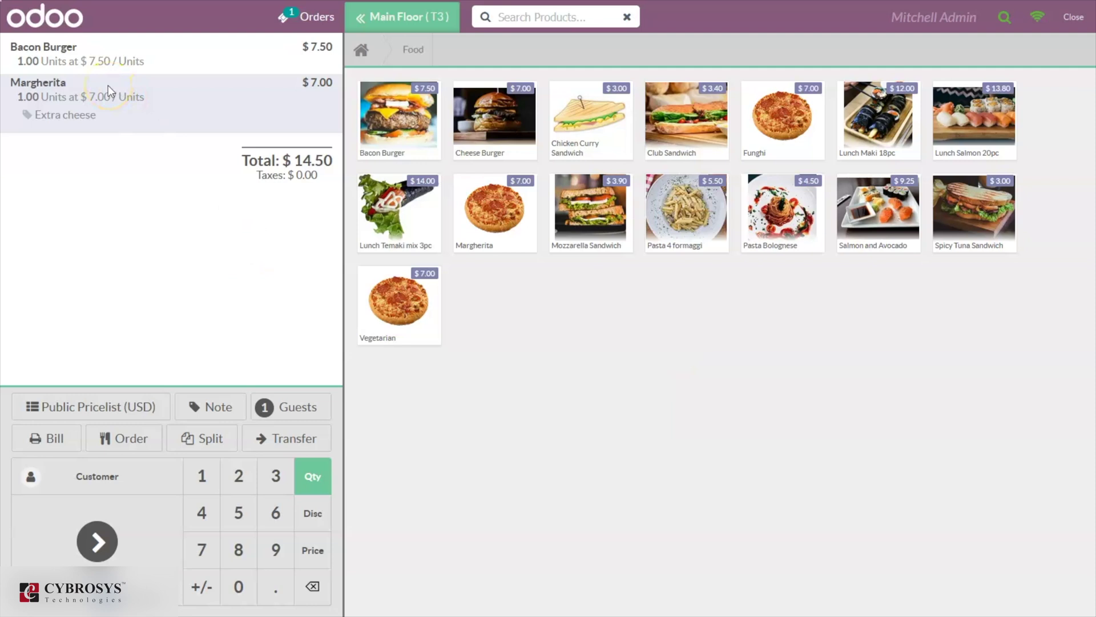
{"action": "left_click", "coordinate": [286, 408]}
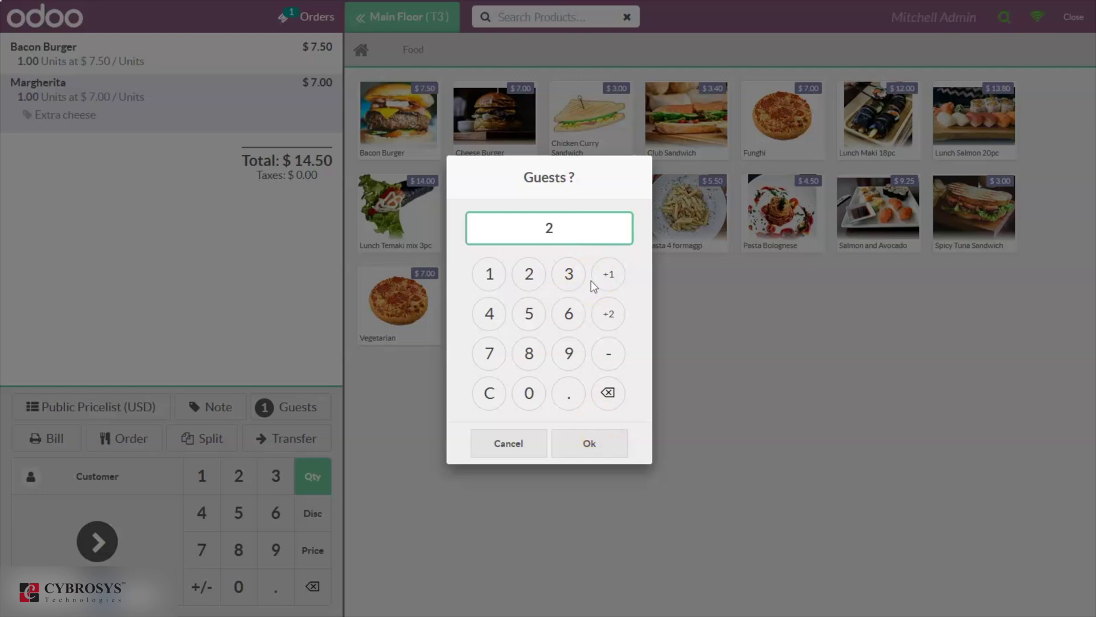
- Confirm 2 guests on T3, then reopen the table and change the guest count to 3
{"action": "left_click", "coordinate": [568, 448]}
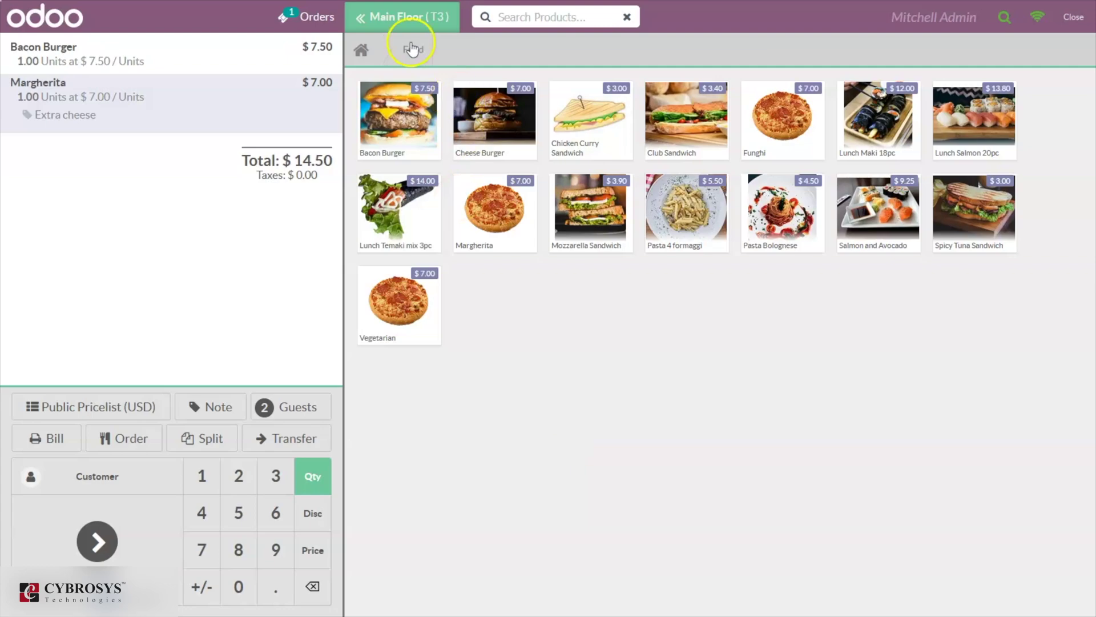
{"action": "left_click", "coordinate": [393, 12]}
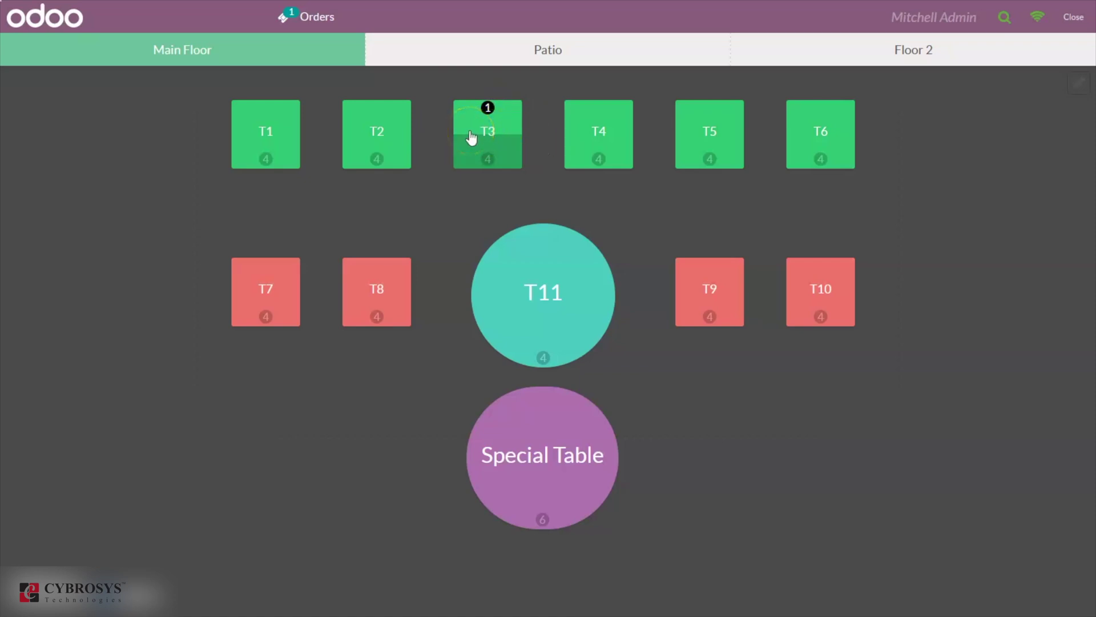
{"action": "left_click", "coordinate": [501, 120]}
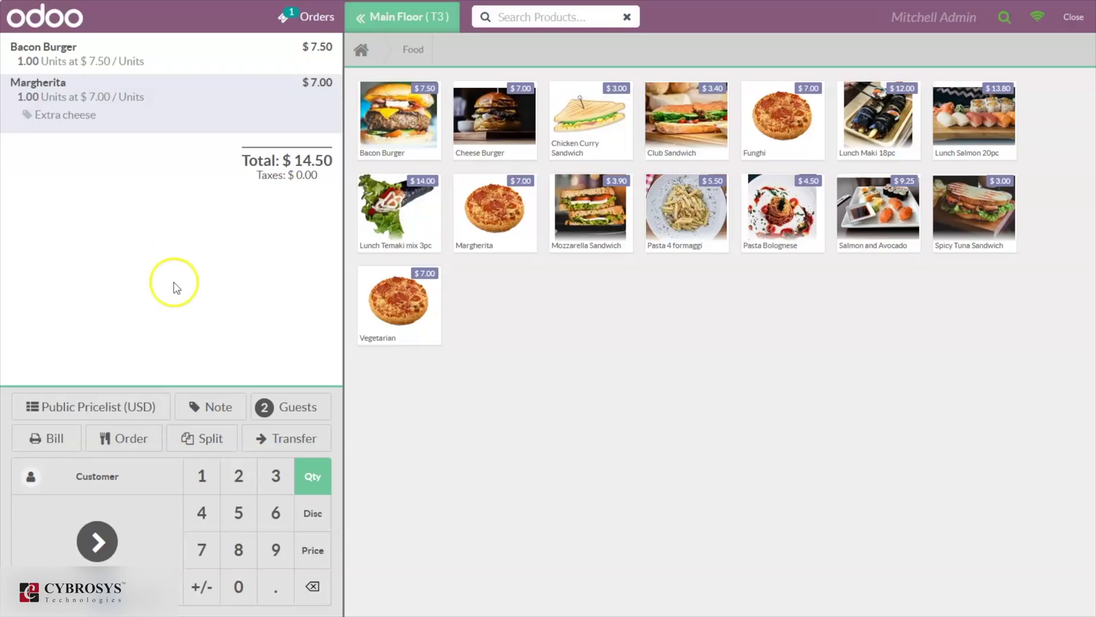
{"action": "left_click", "coordinate": [306, 402]}
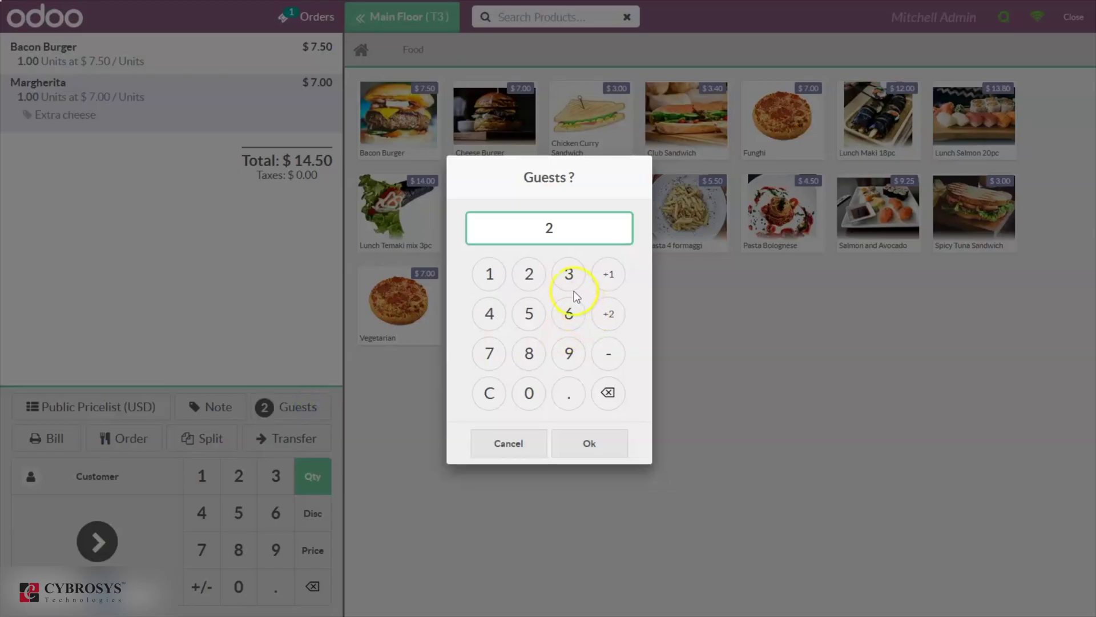
{"action": "left_click", "coordinate": [608, 392]}
{"action": "left_click", "coordinate": [569, 275]}
{"action": "left_click", "coordinate": [606, 435]}
- Reopen table T3 and change its guest count to 4
{"action": "left_click", "coordinate": [403, 25]}
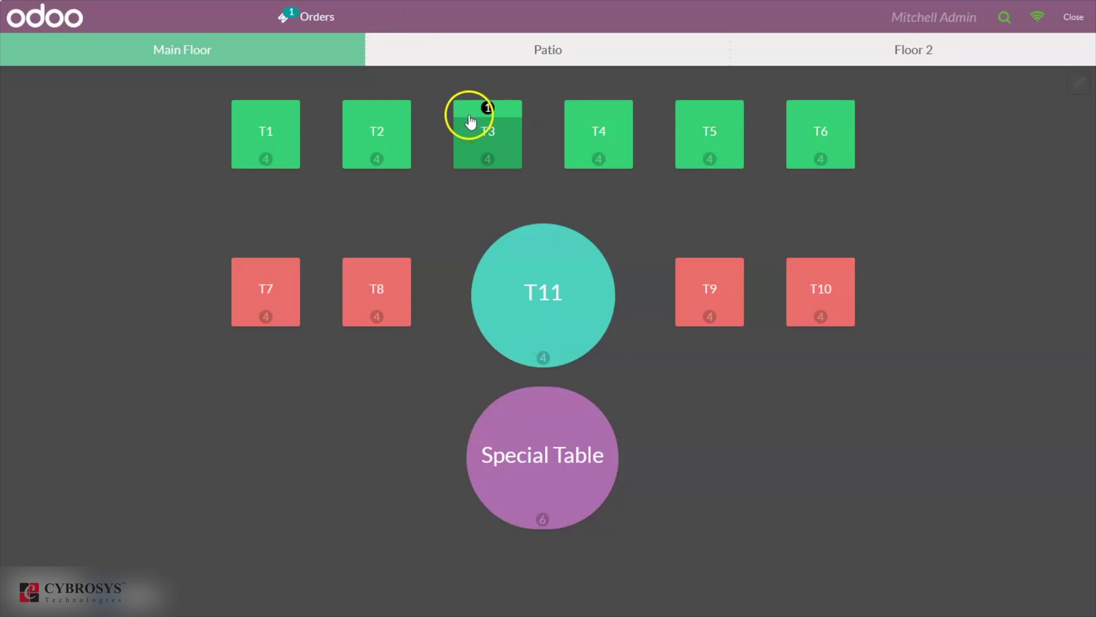
{"action": "left_click", "coordinate": [504, 150]}
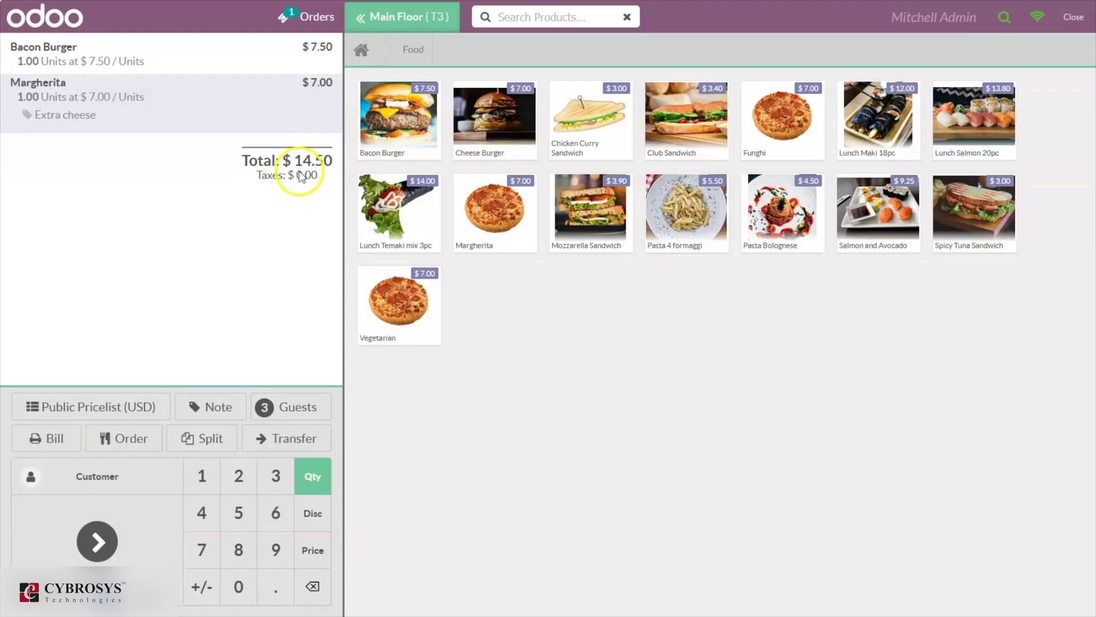
{"action": "left_click", "coordinate": [278, 413]}
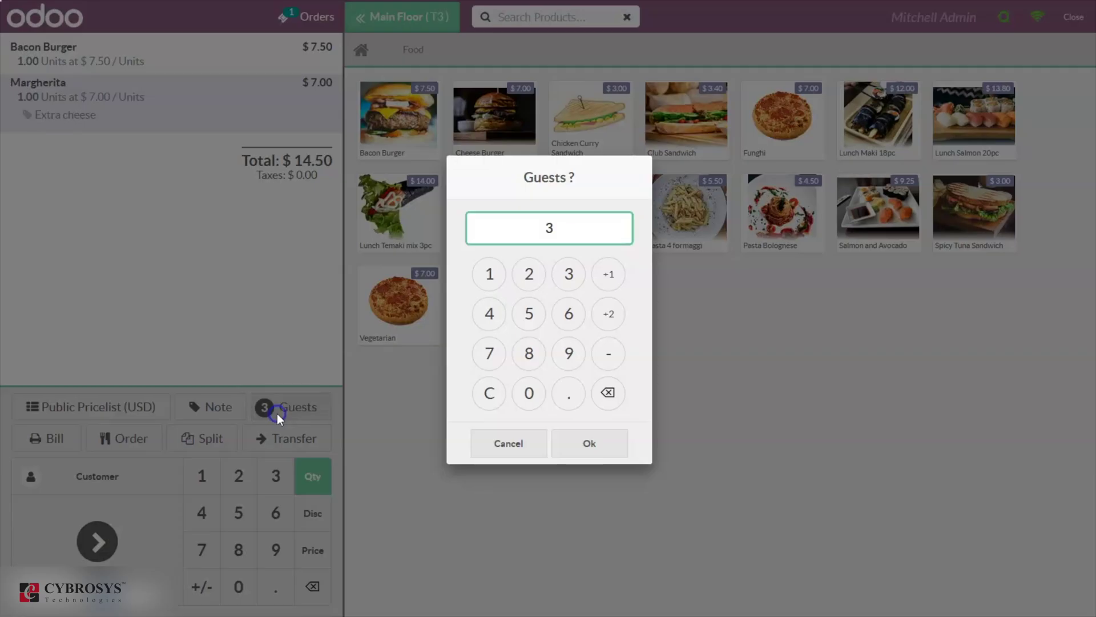
{"action": "left_click", "coordinate": [608, 393]}
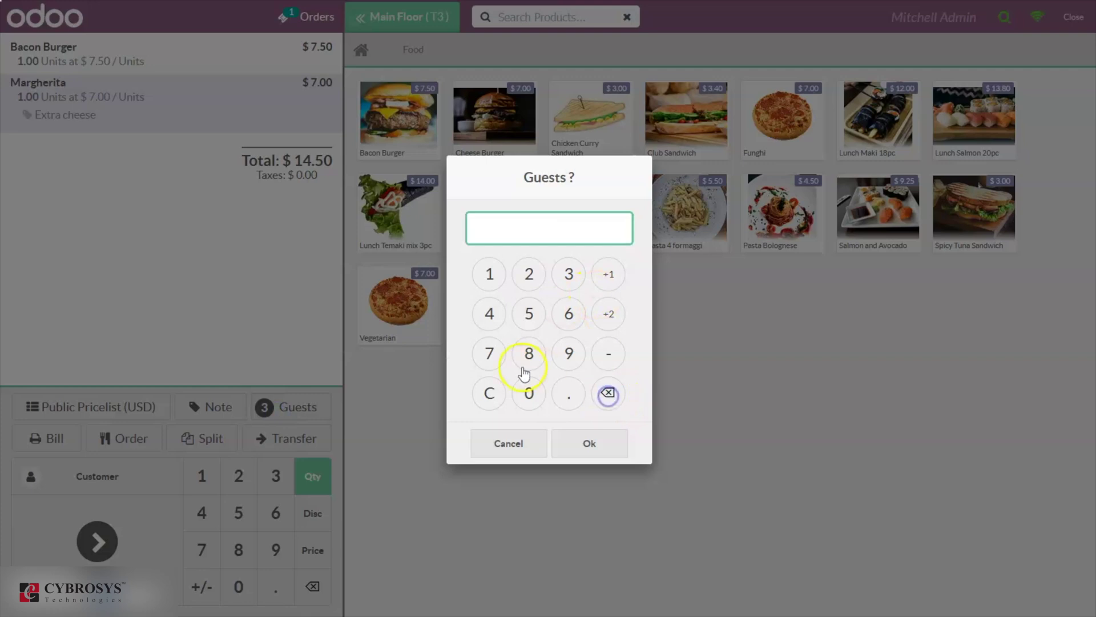
{"action": "left_click", "coordinate": [489, 315]}
{"action": "left_click", "coordinate": [585, 441]}
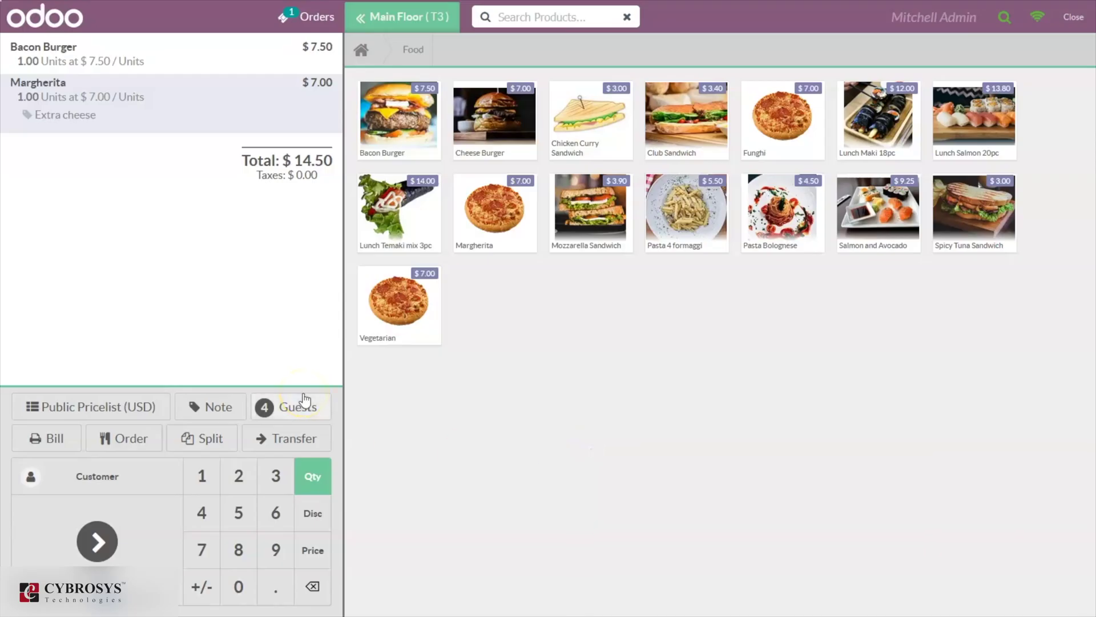
{"action": "left_click", "coordinate": [202, 444]}
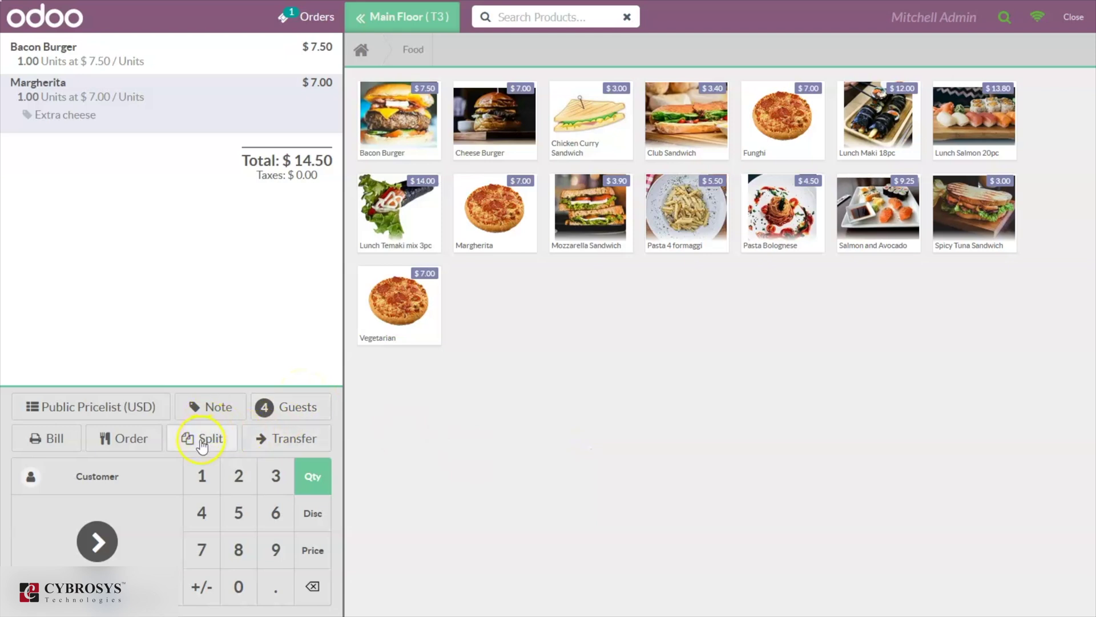
- Add a Chicken Curry Sandwich and a Funghi to T3's order
{"action": "left_click", "coordinate": [202, 444]}
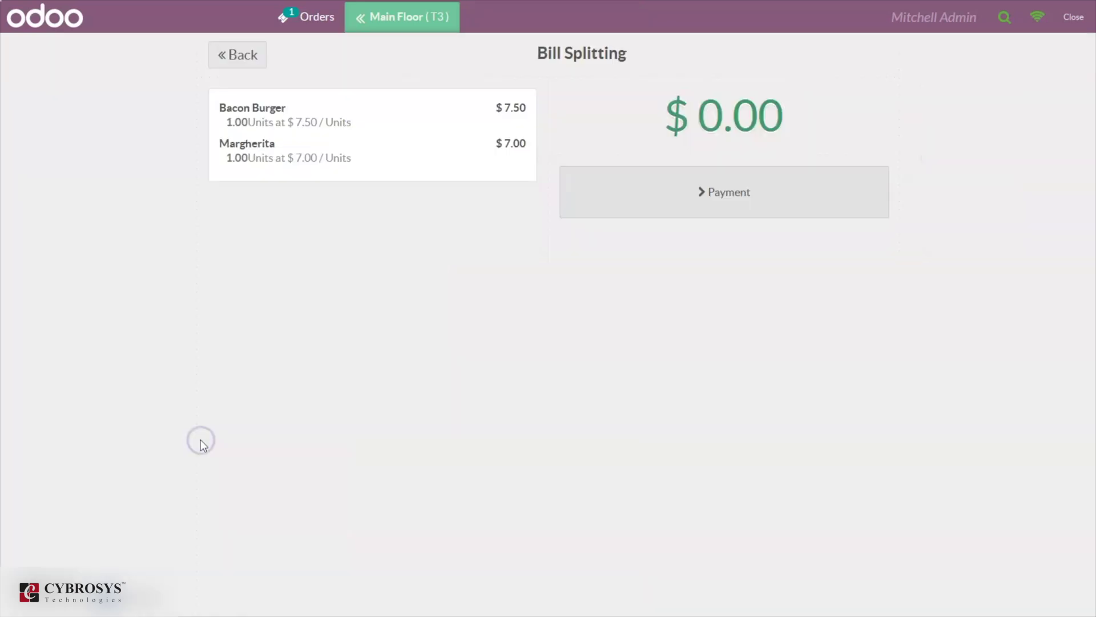
{"action": "left_click", "coordinate": [256, 54]}
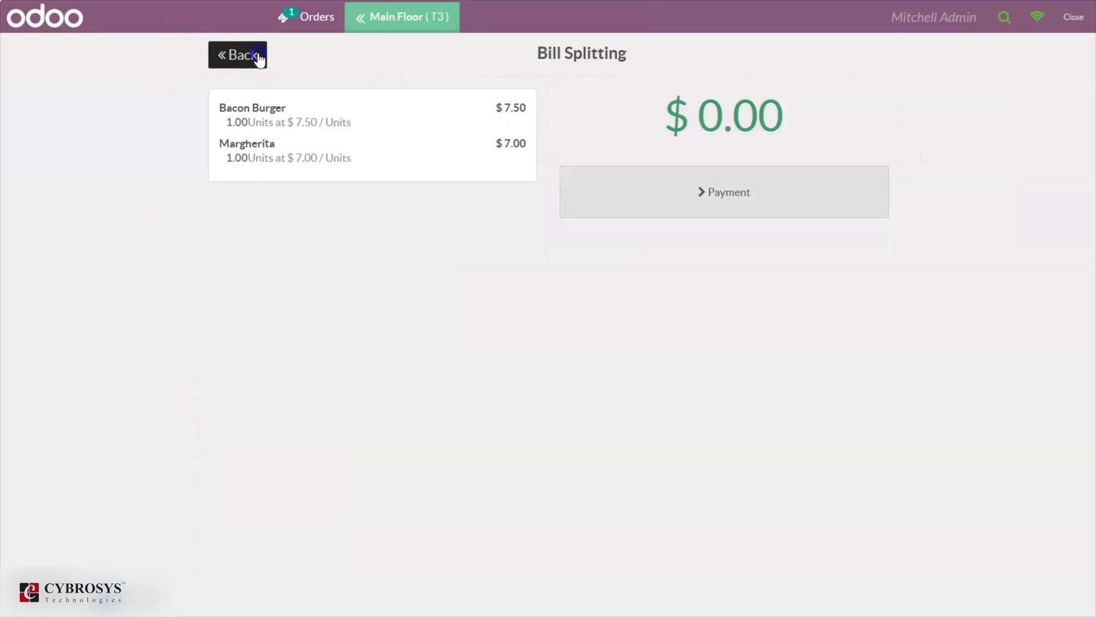
{"action": "left_click", "coordinate": [617, 137]}
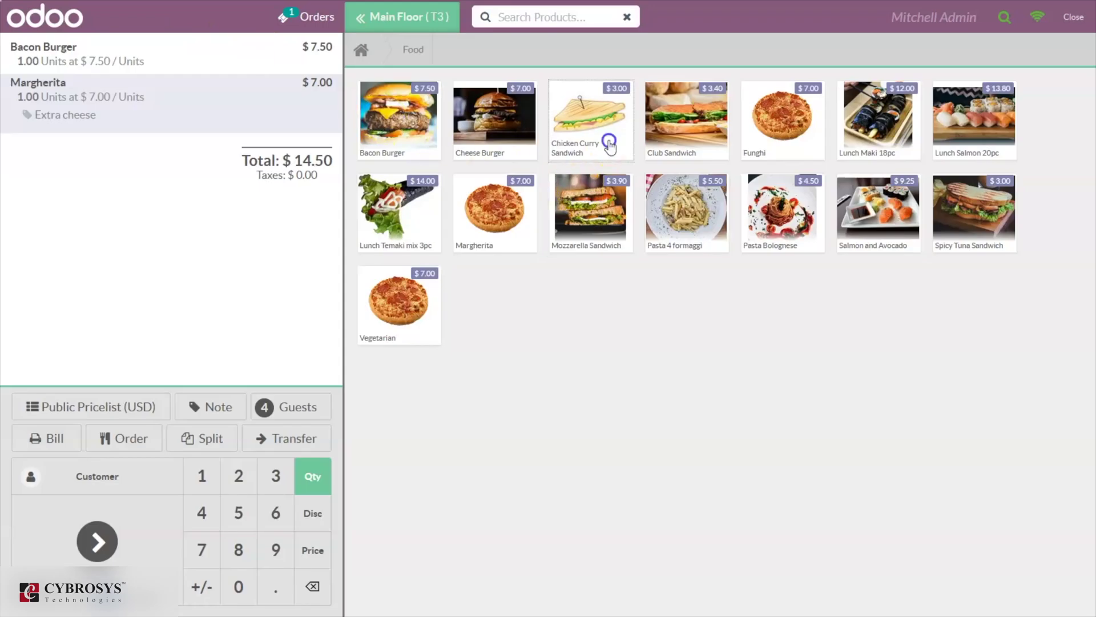
{"action": "left_click", "coordinate": [753, 114]}
- Set the Chicken Curry Sandwich quantity to 2 and the Funghi quantity to 3
{"action": "left_click", "coordinate": [240, 548]}
{"action": "left_click", "coordinate": [106, 147]}
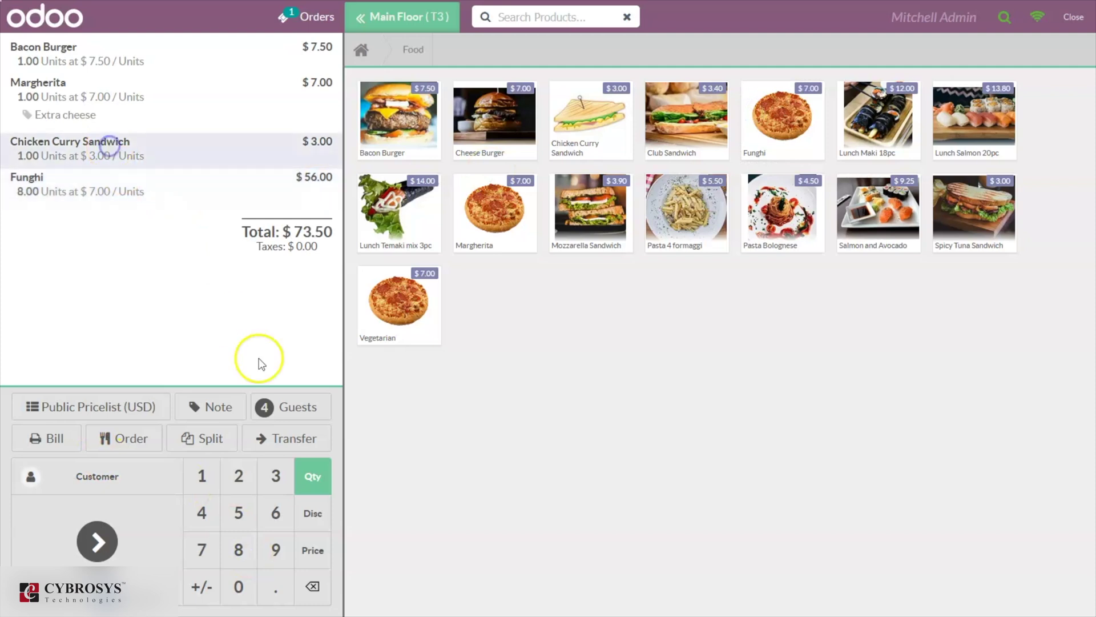
{"action": "left_click", "coordinate": [239, 486]}
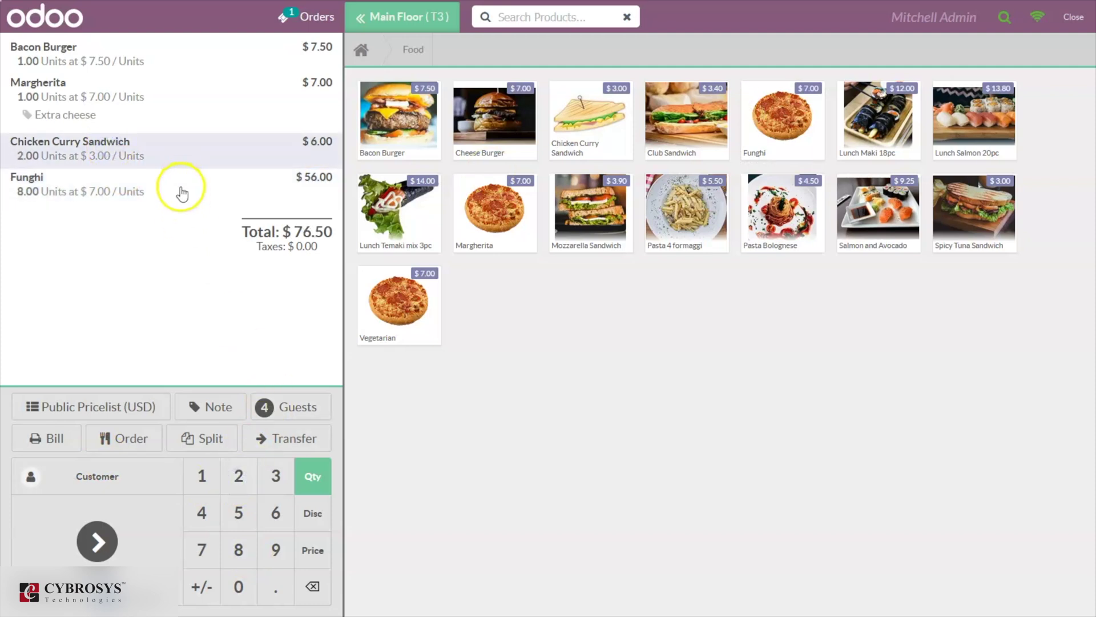
{"action": "left_click", "coordinate": [180, 190]}
{"action": "left_click", "coordinate": [243, 483]}
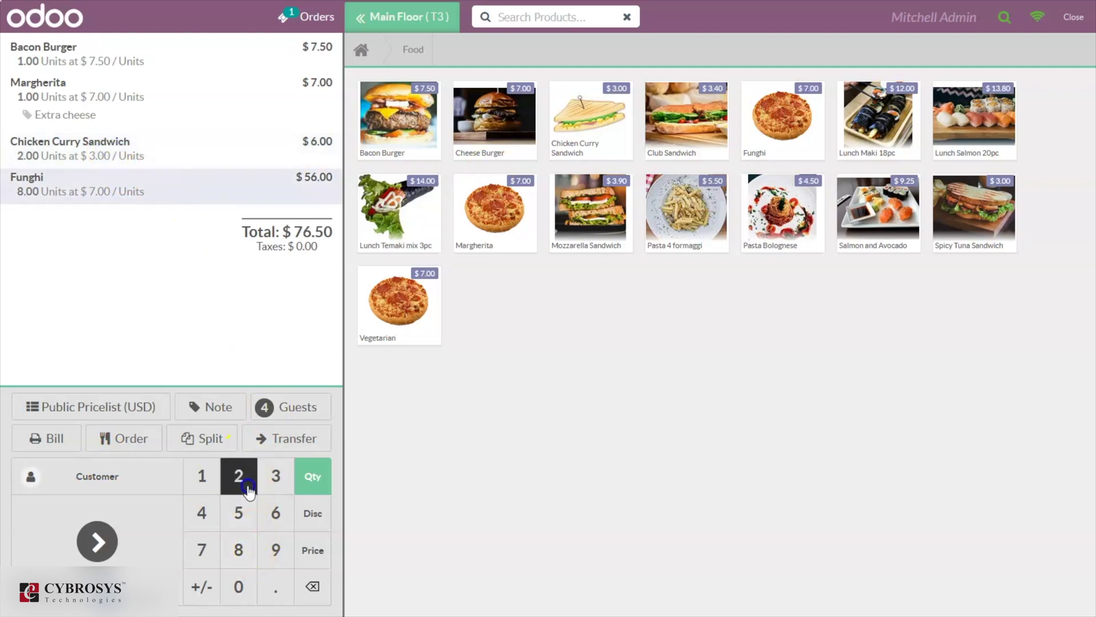
{"action": "left_click", "coordinate": [268, 477]}
{"action": "left_click", "coordinate": [318, 588]}
{"action": "left_click", "coordinate": [317, 588]}
{"action": "left_click", "coordinate": [278, 478]}
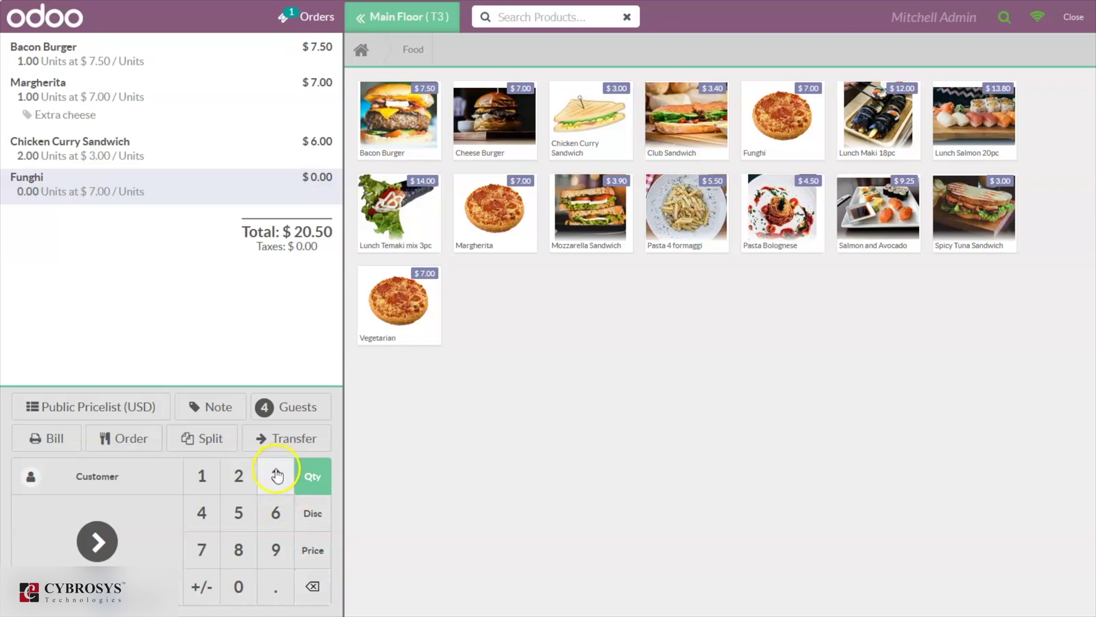
- Set the Margherita and Bacon Burger quantities to 5 each, bringing the total to $99.50
{"action": "left_click", "coordinate": [139, 91]}
{"action": "left_click", "coordinate": [239, 513]}
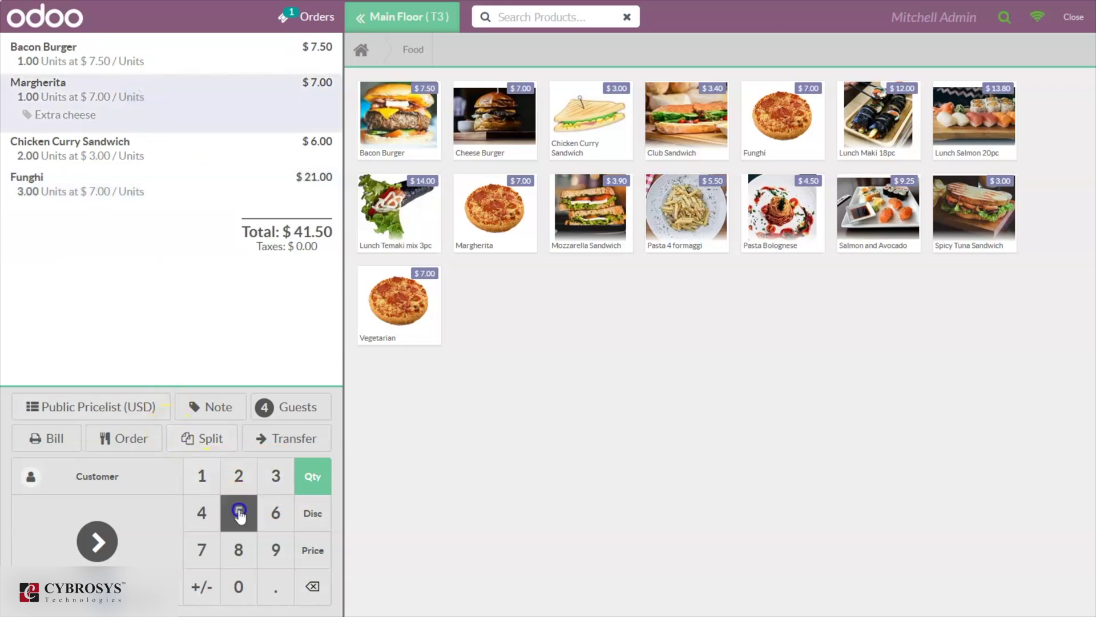
{"action": "left_click", "coordinate": [129, 47]}
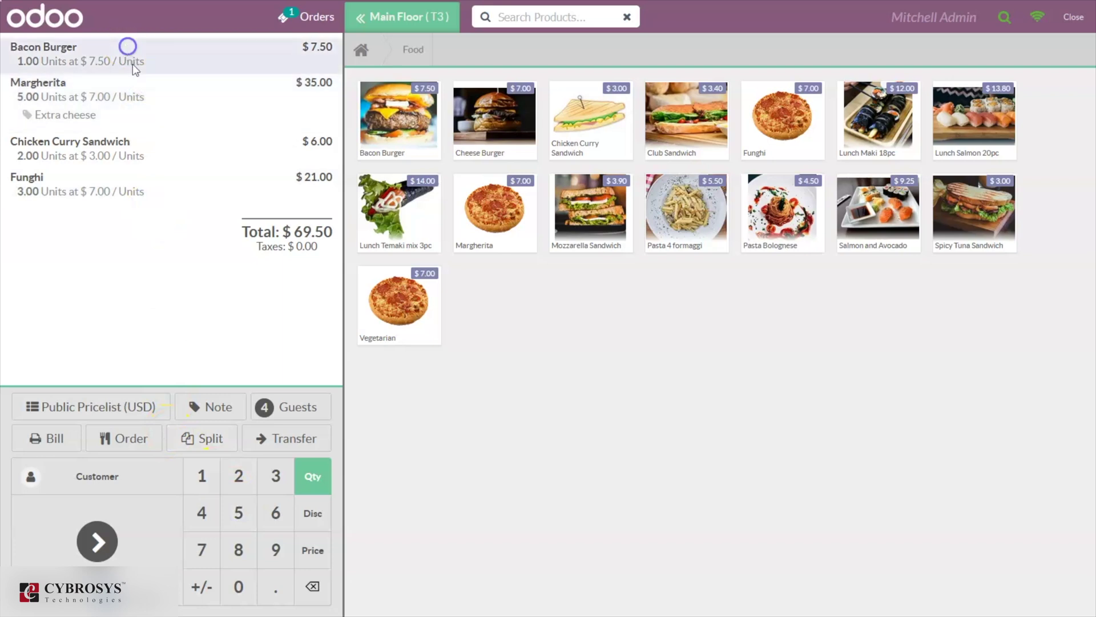
{"action": "left_click", "coordinate": [253, 522]}
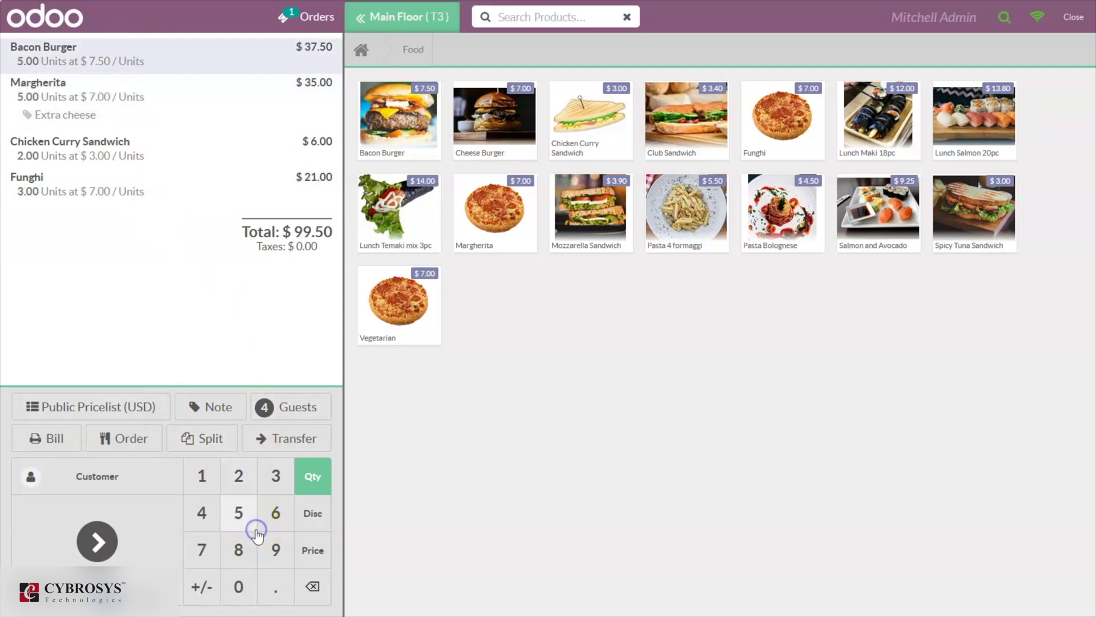
{"action": "left_click", "coordinate": [46, 438]}
- Move 2 Bacon Burgers, 2 Funghi, 2 Margheritas and 1 Chicken Curry Sandwich onto the split bill
{"action": "left_click", "coordinate": [228, 441]}
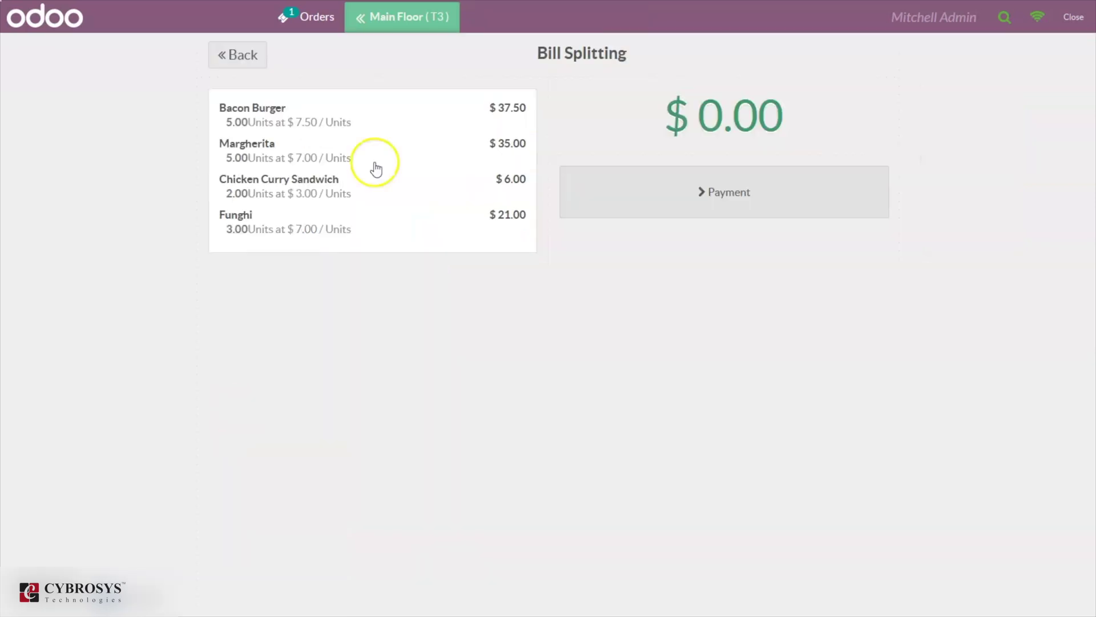
{"action": "left_click", "coordinate": [313, 121]}
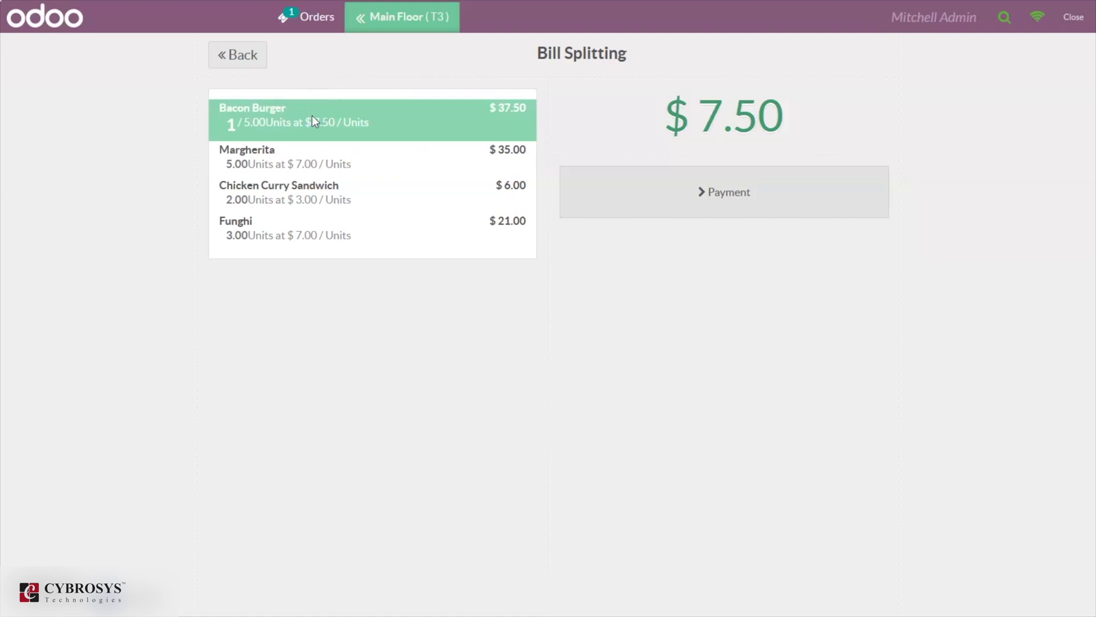
{"action": "left_click", "coordinate": [312, 116]}
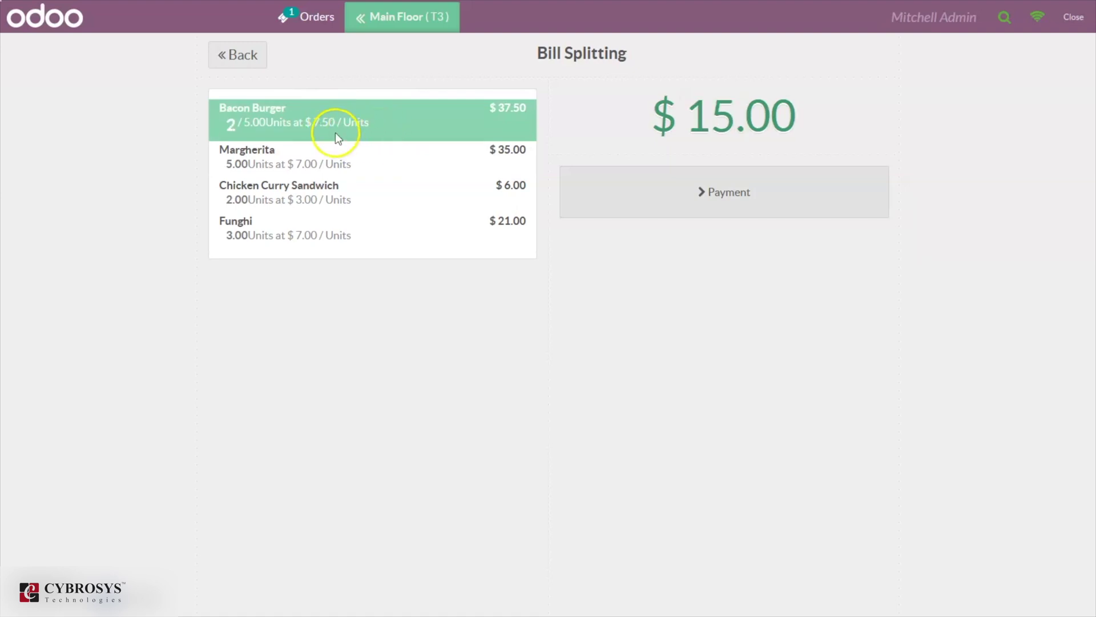
{"action": "left_click", "coordinate": [278, 236]}
{"action": "left_click", "coordinate": [279, 235]}
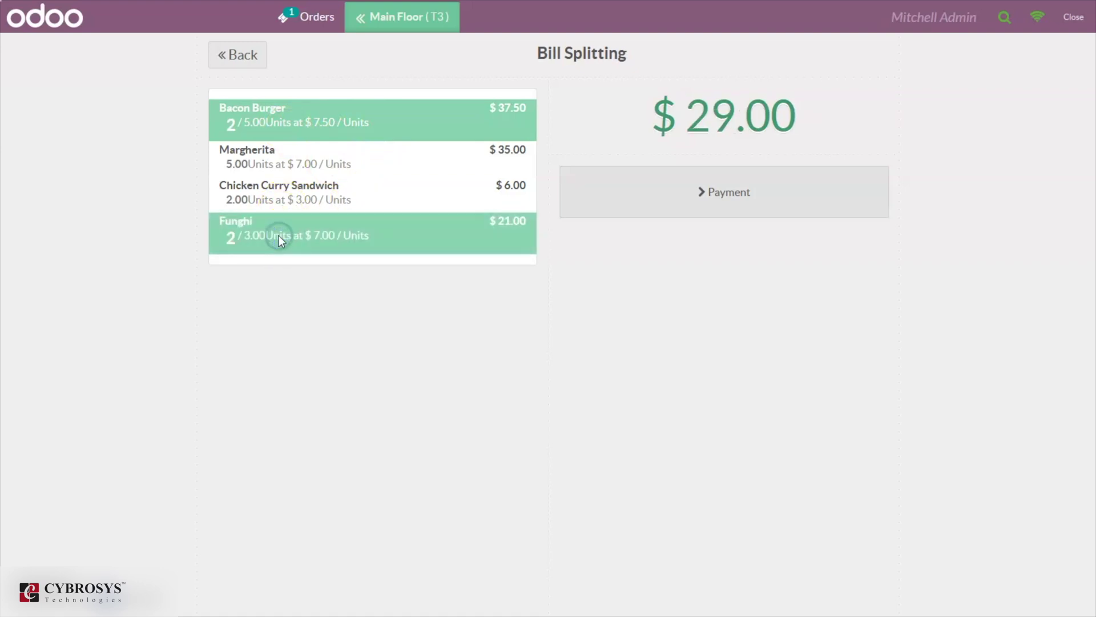
{"action": "left_click", "coordinate": [252, 174]}
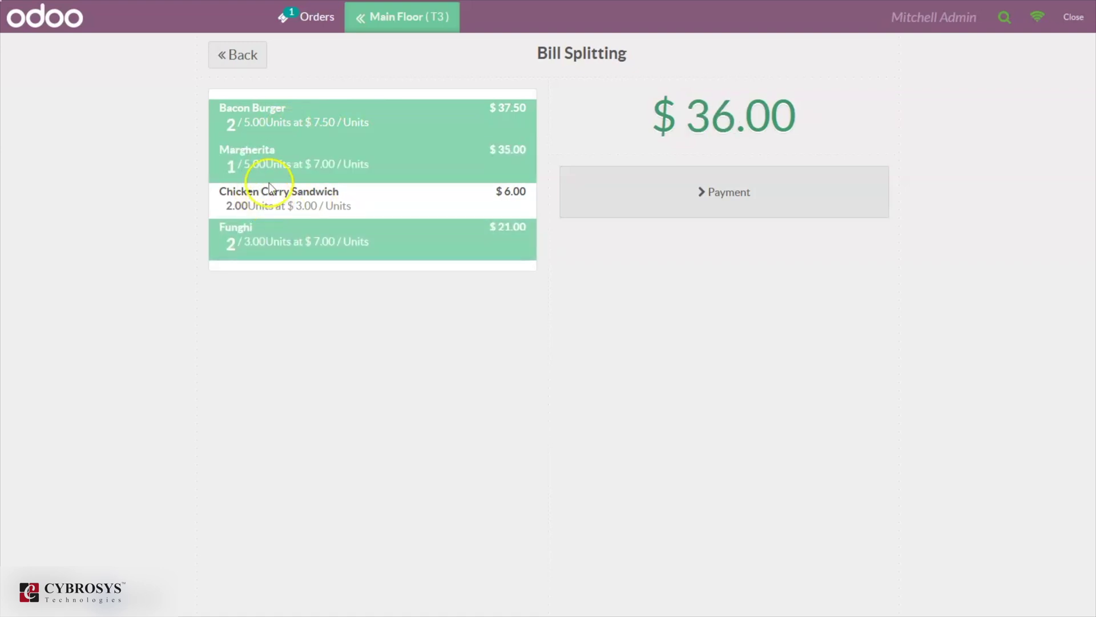
{"action": "left_click", "coordinate": [266, 156]}
{"action": "left_click", "coordinate": [271, 189]}
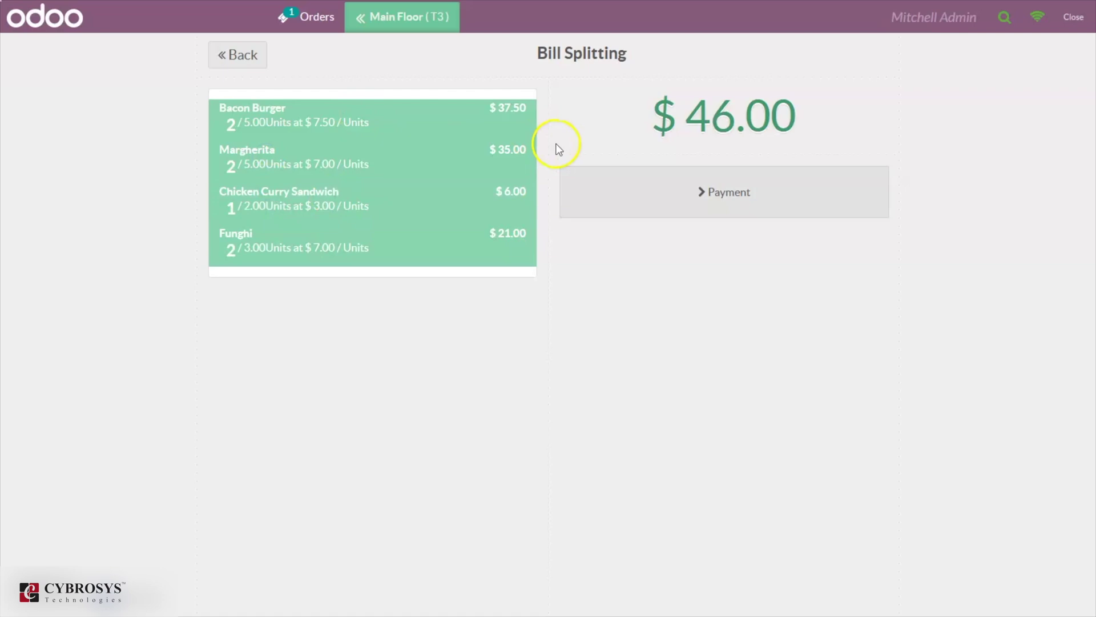
- Pay the $46.00 split bill fully in cash and start a new order
{"action": "left_click", "coordinate": [701, 195]}
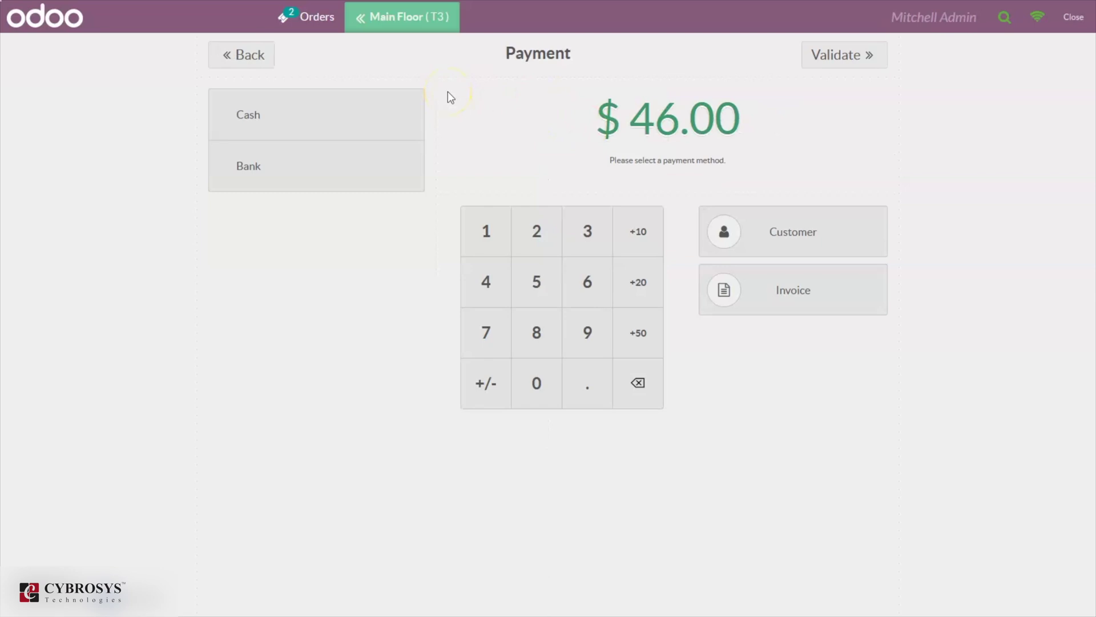
{"action": "left_click", "coordinate": [310, 136]}
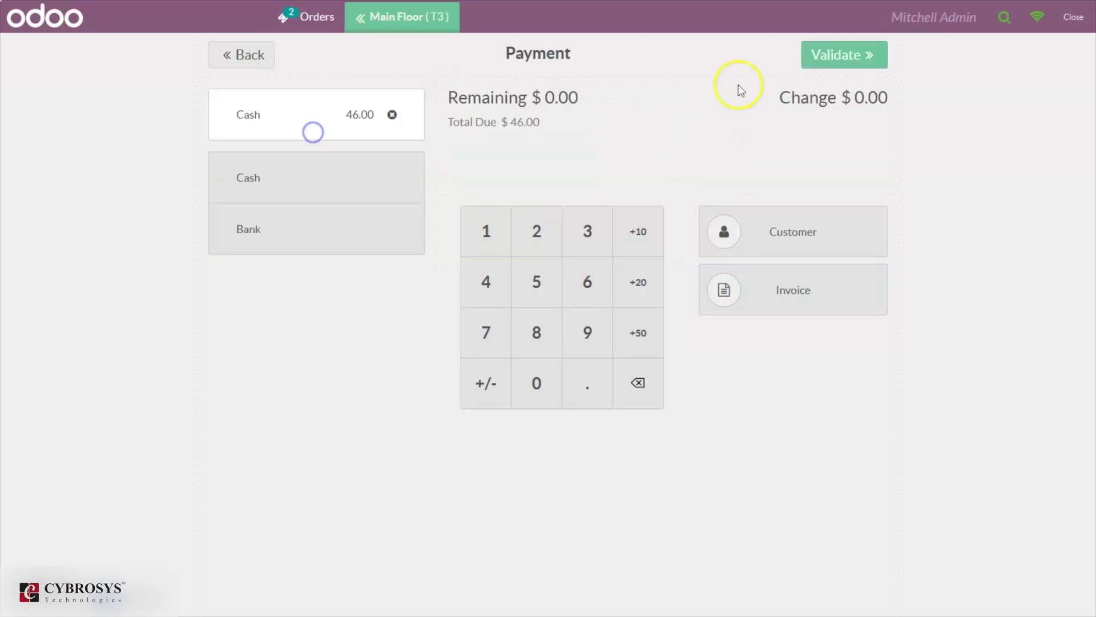
{"action": "left_click", "coordinate": [840, 57]}
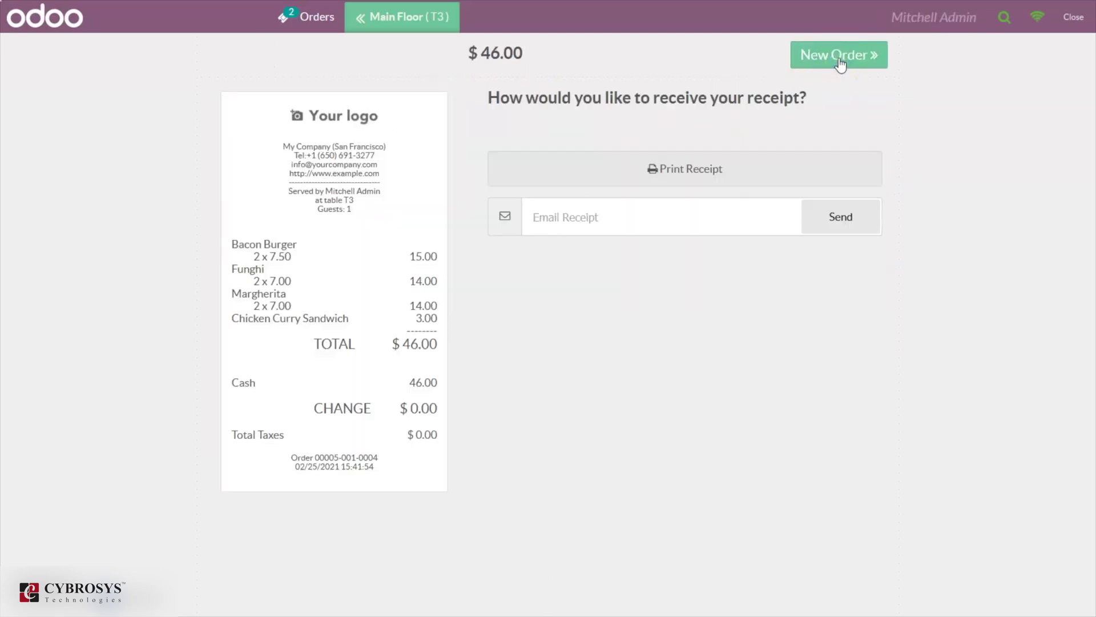
{"action": "left_click", "coordinate": [855, 53]}
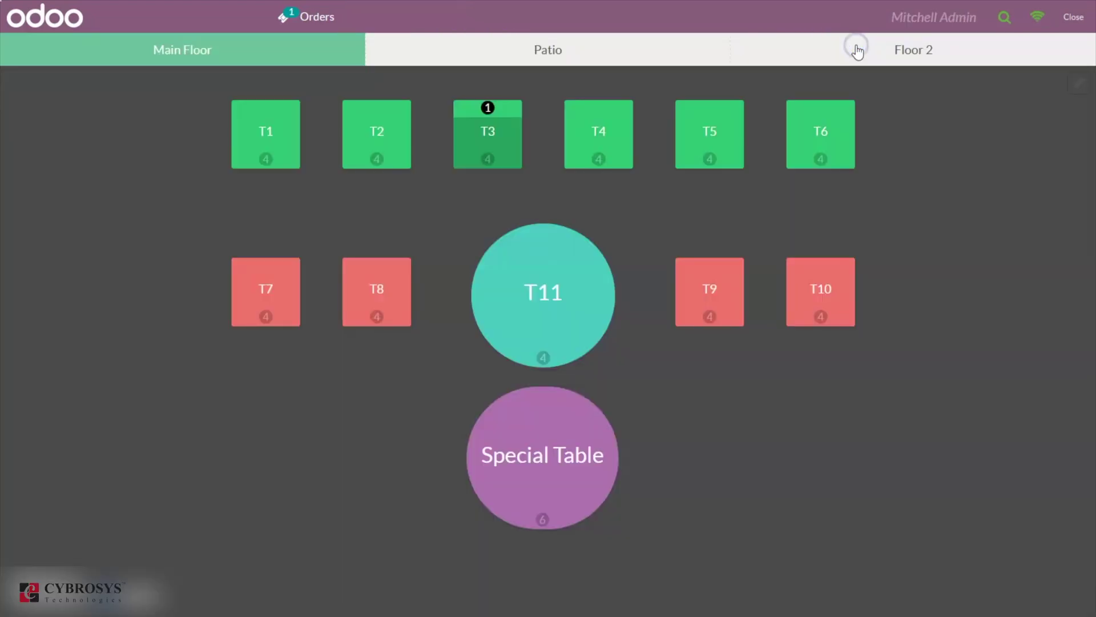
- Pay T3's remaining $53.50 in cash, then reopen T3 with a fresh empty order
{"action": "left_click", "coordinate": [504, 129]}
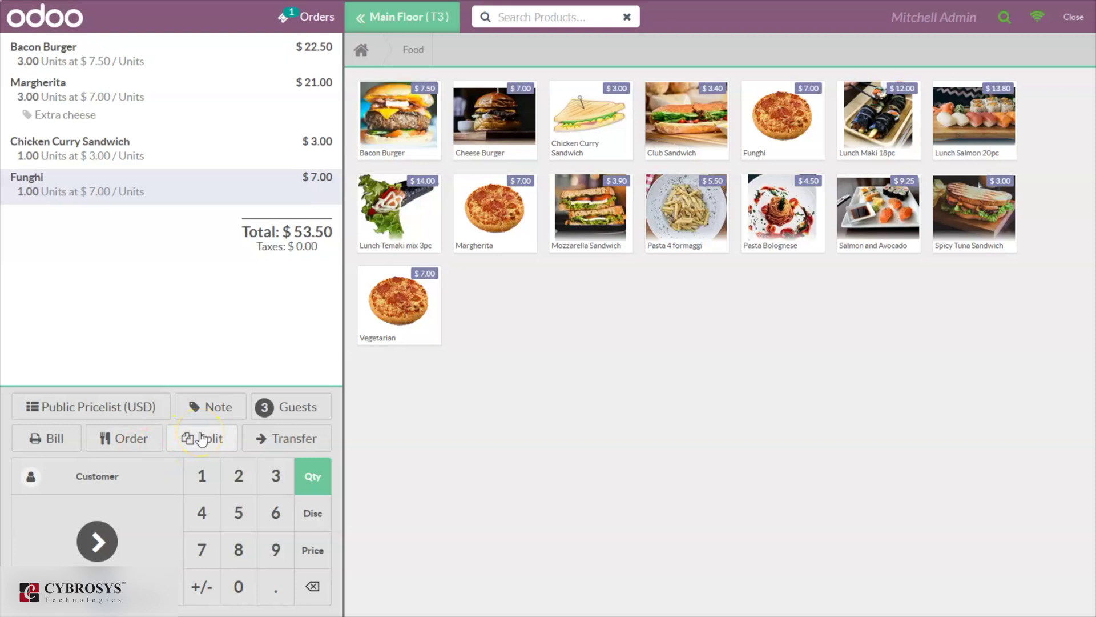
{"action": "left_click", "coordinate": [114, 530]}
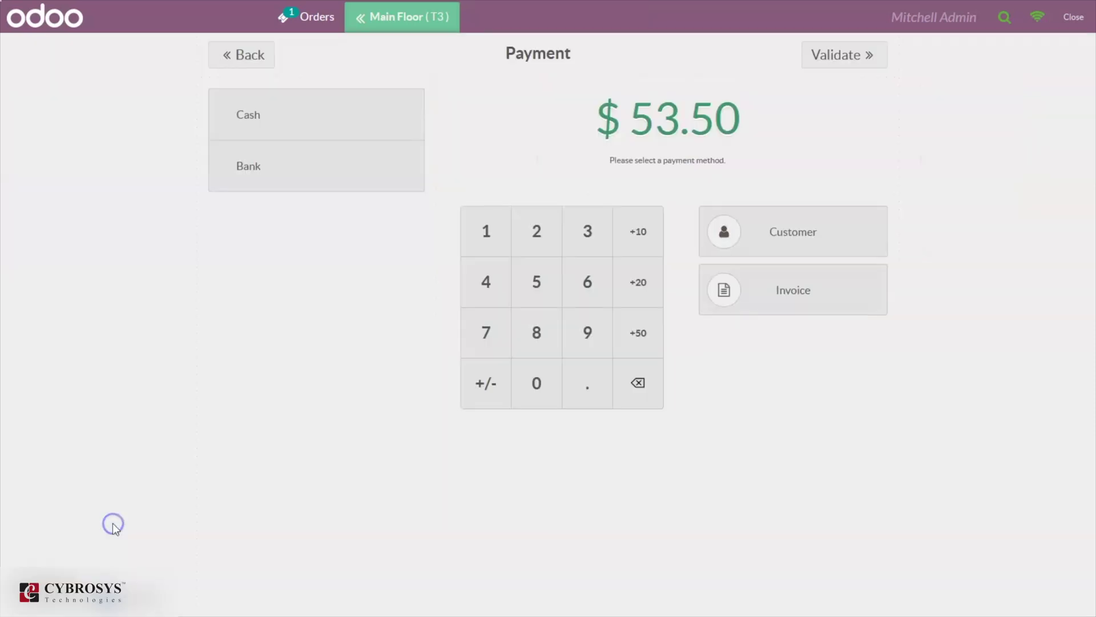
{"action": "left_click", "coordinate": [345, 117]}
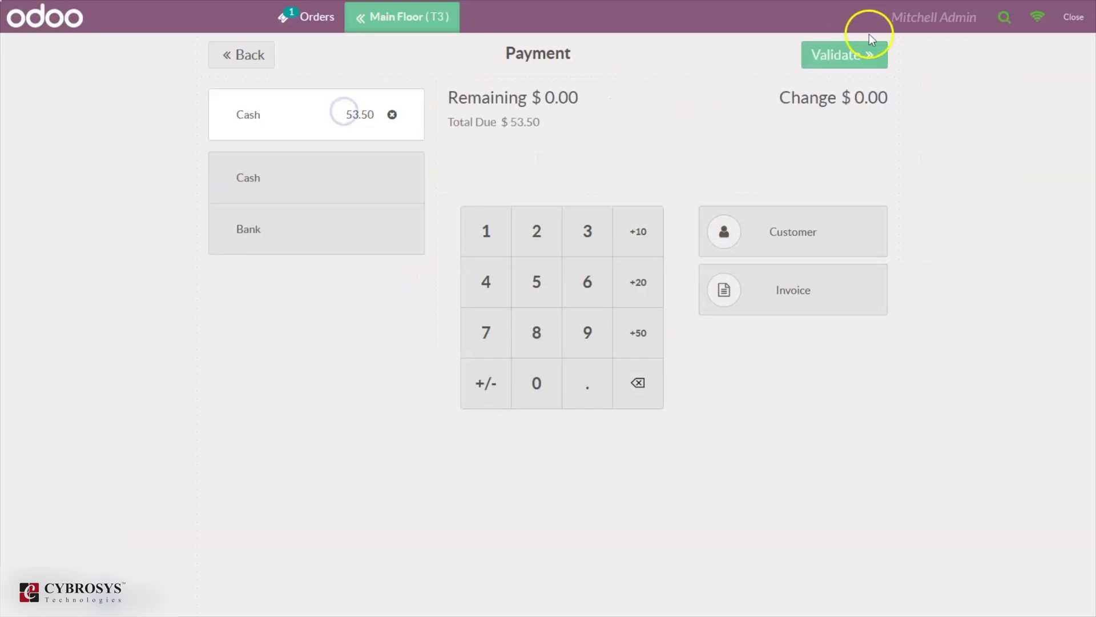
{"action": "left_click", "coordinate": [859, 54]}
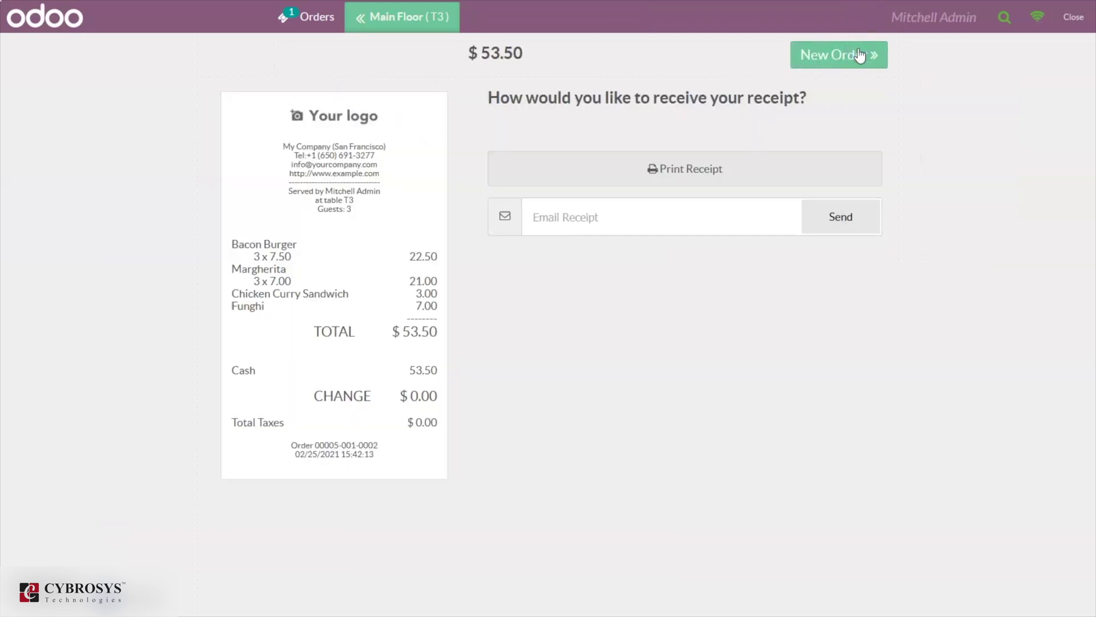
{"action": "left_click", "coordinate": [860, 54]}
{"action": "left_click", "coordinate": [474, 119]}
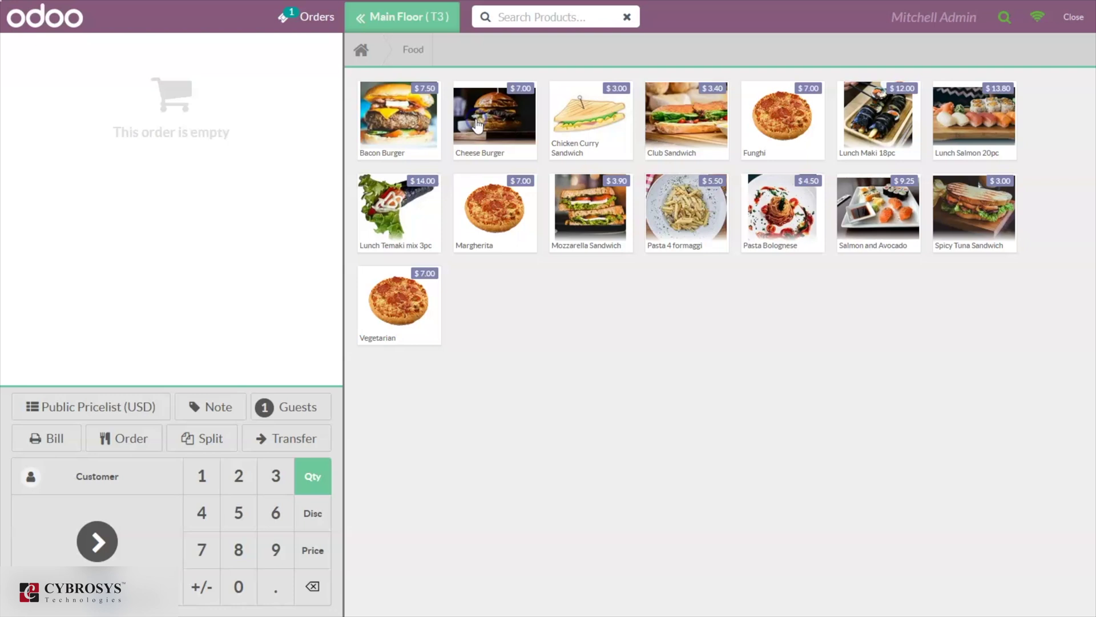
- Add a Bacon Burger, Mozzarella Sandwich and Pasta 4 formaggi to T3, totalling $16.90
{"action": "left_click", "coordinate": [434, 147]}
{"action": "left_click", "coordinate": [567, 237]}
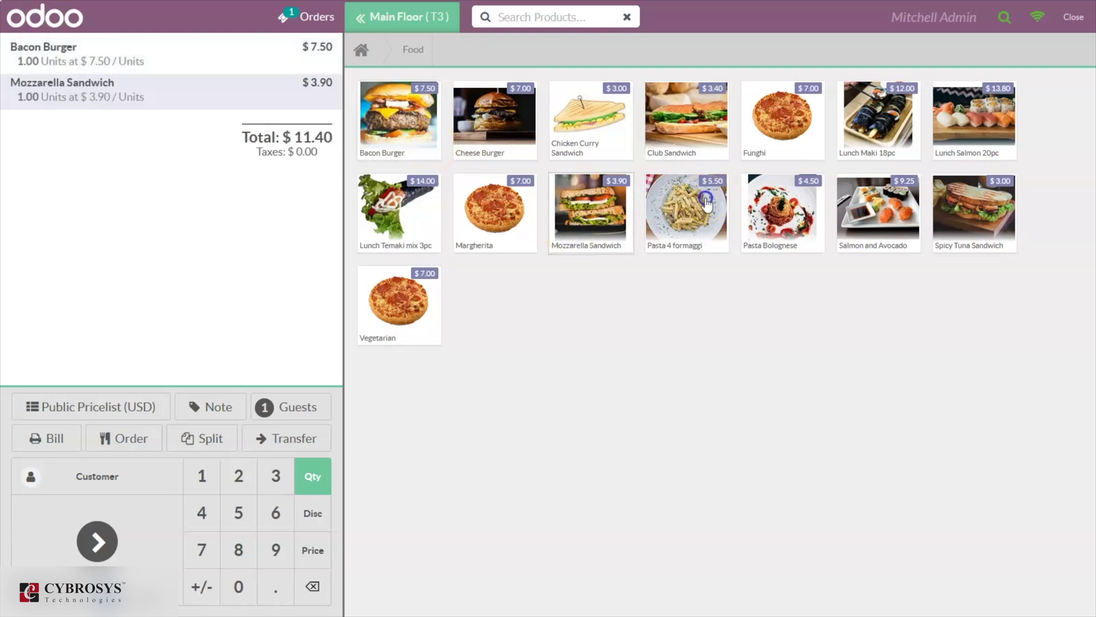
{"action": "left_click", "coordinate": [707, 201]}
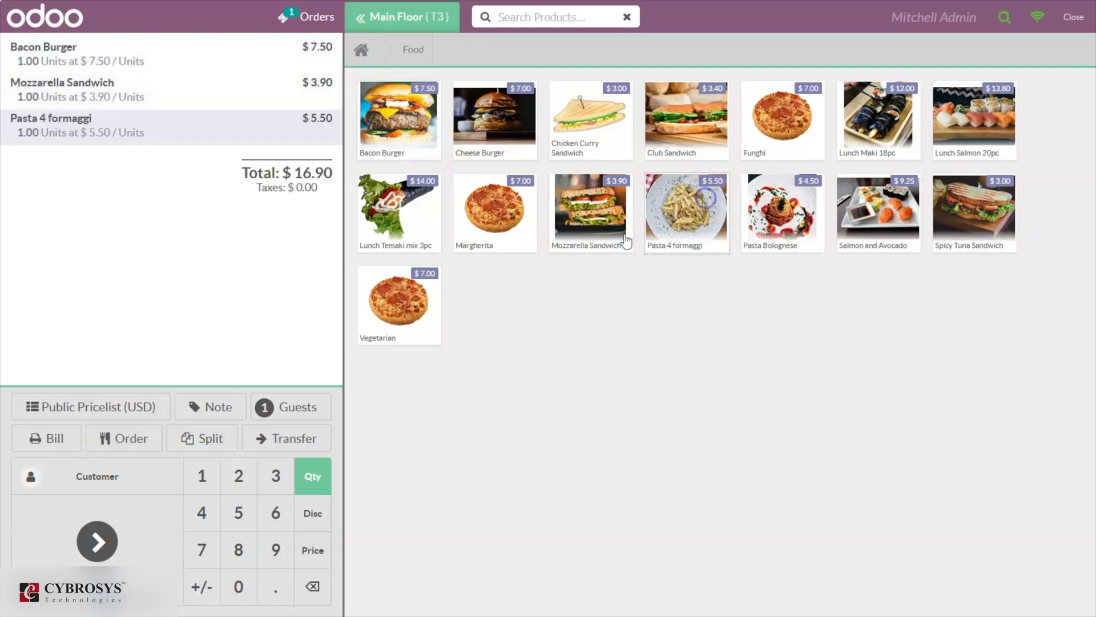
{"action": "left_click", "coordinate": [293, 440]}
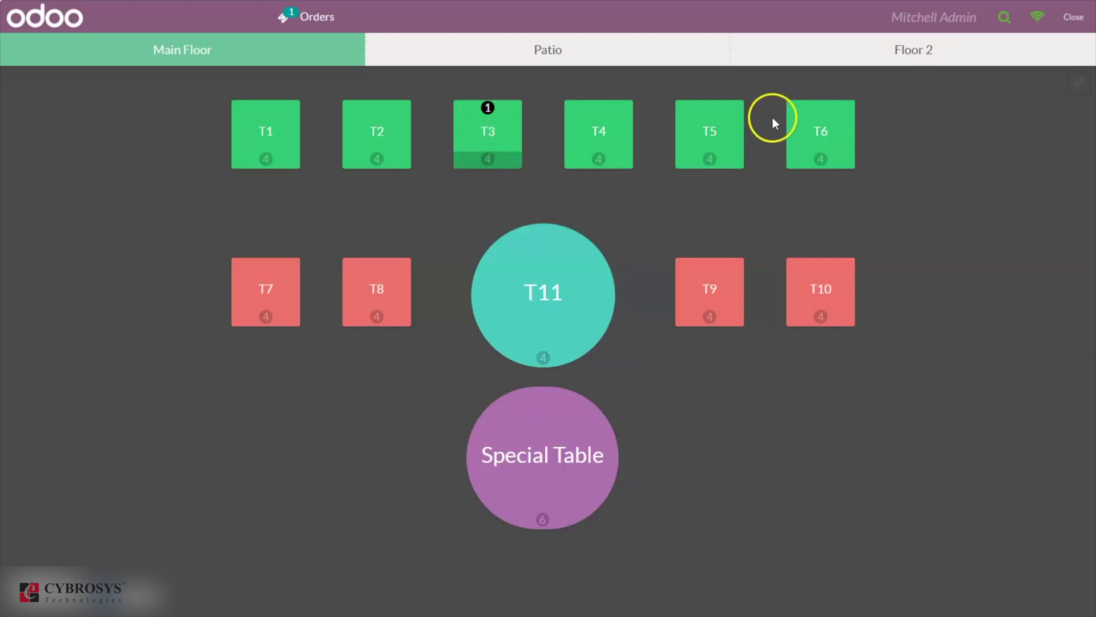
- Transfer the $16.90 order to table T6, pay it in cash, then open table T4
{"action": "left_click", "coordinate": [812, 131]}
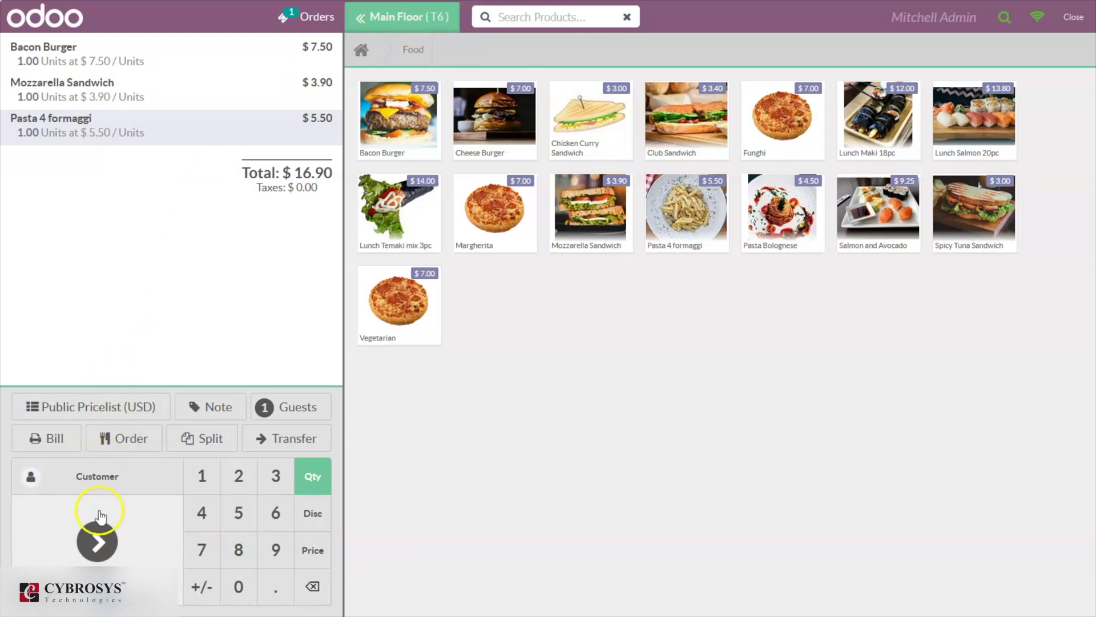
{"action": "left_click", "coordinate": [94, 536]}
{"action": "left_click", "coordinate": [383, 137]}
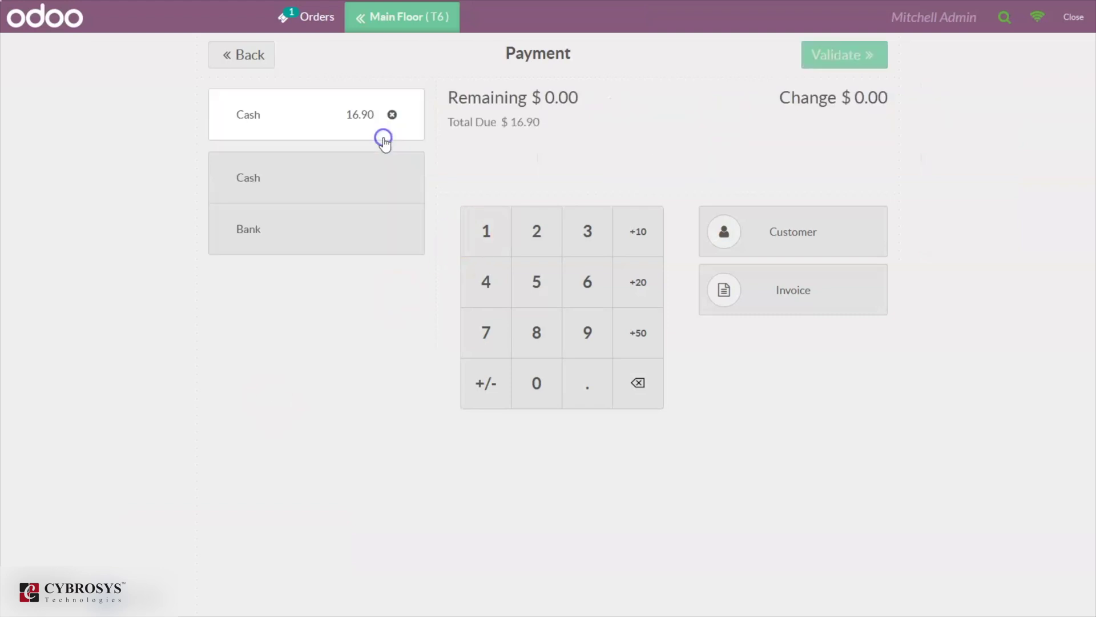
{"action": "left_click", "coordinate": [410, 17]}
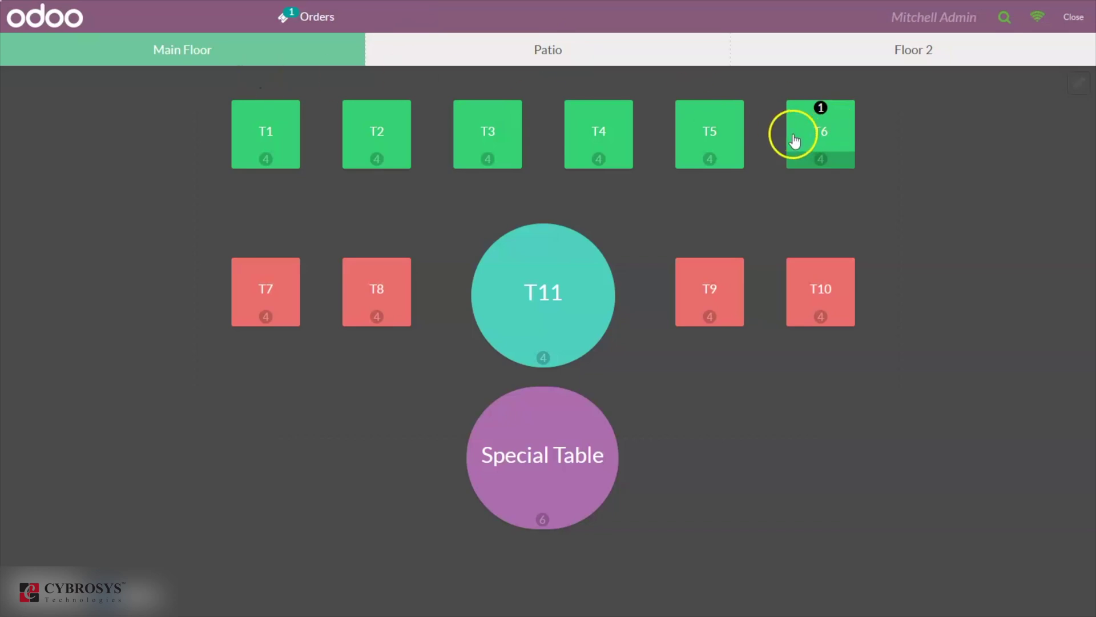
{"action": "left_click", "coordinate": [817, 128]}
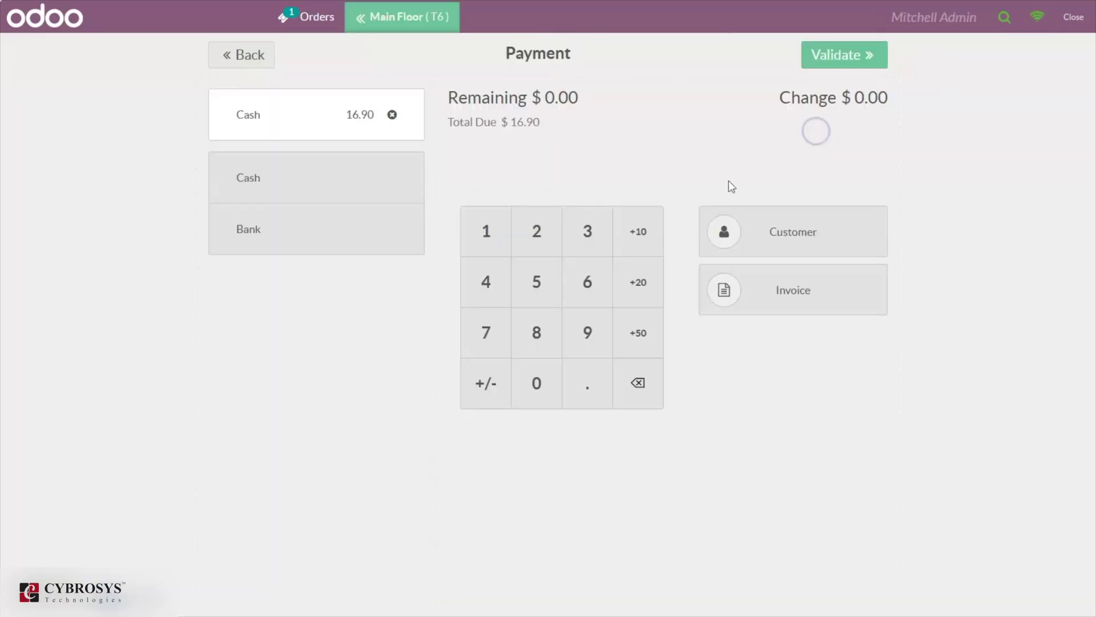
{"action": "left_click", "coordinate": [831, 54]}
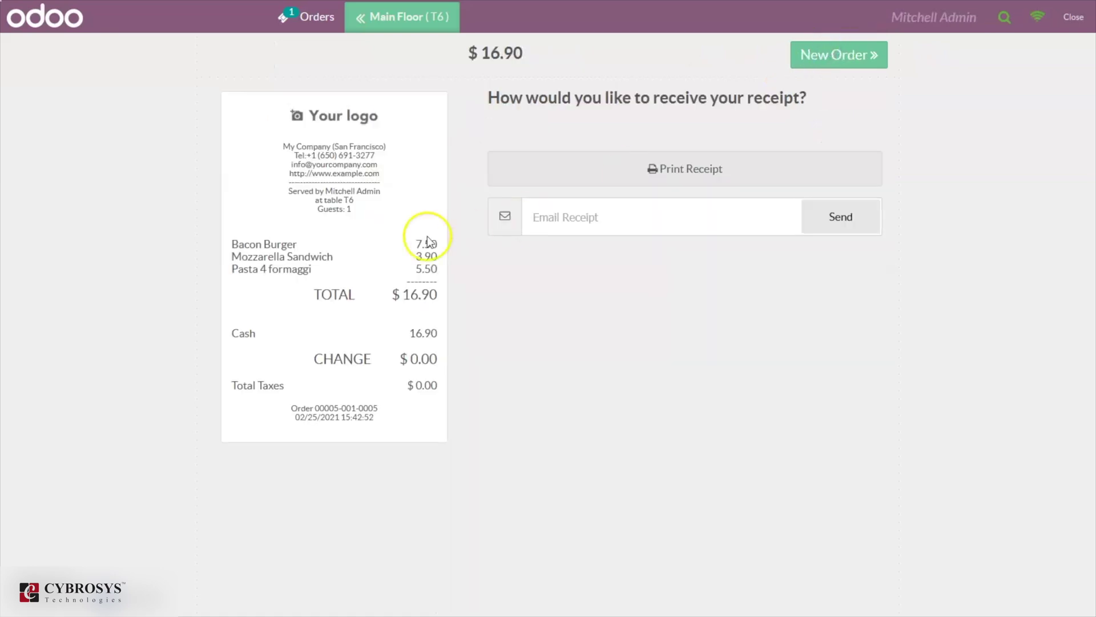
{"action": "left_click", "coordinate": [815, 55]}
{"action": "left_click", "coordinate": [600, 127]}
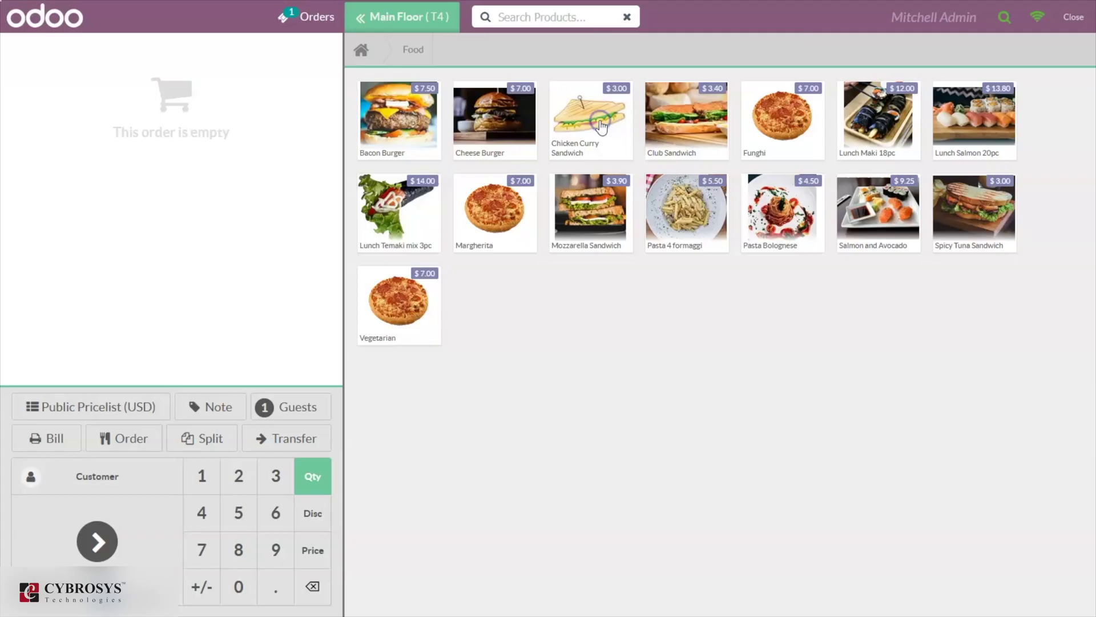
- Add a $3.00 Chicken Curry Sandwich to table T4 and view the Orders list
{"action": "left_click", "coordinate": [566, 154]}
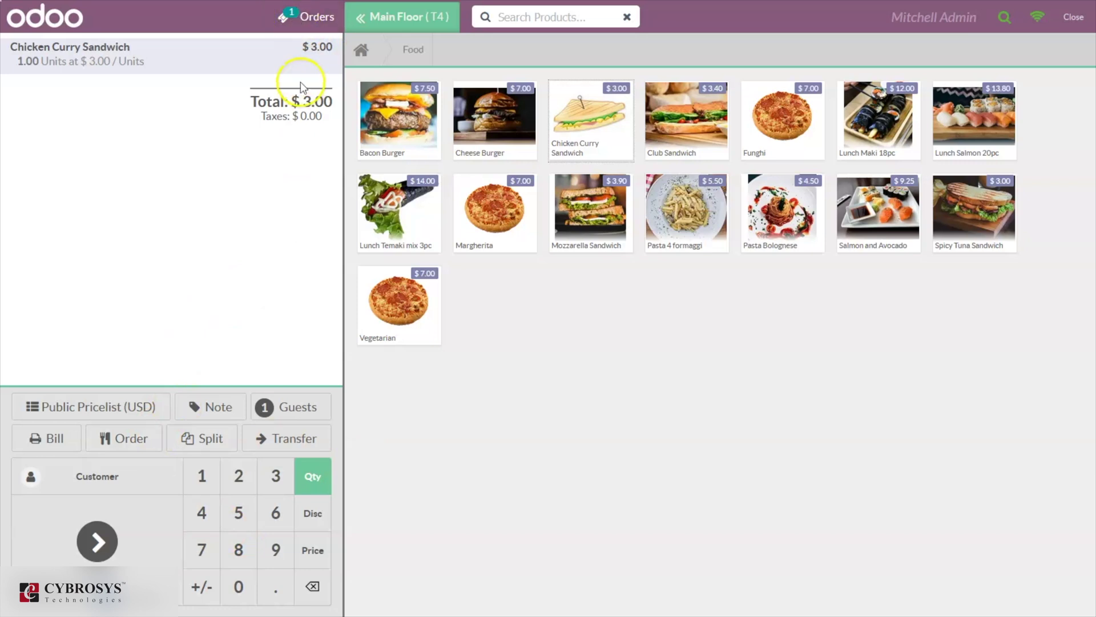
{"action": "left_click", "coordinate": [294, 16]}
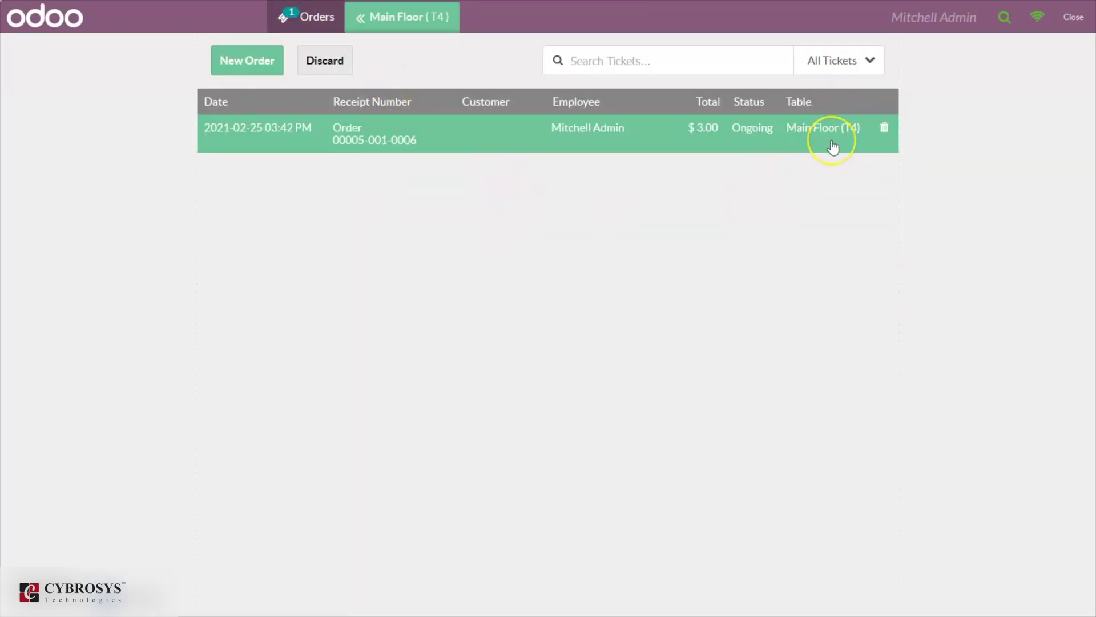
- Start a second T4 order with a Funghi and a Chicken Curry Sandwich, totalling $10.00
{"action": "left_click", "coordinate": [253, 65]}
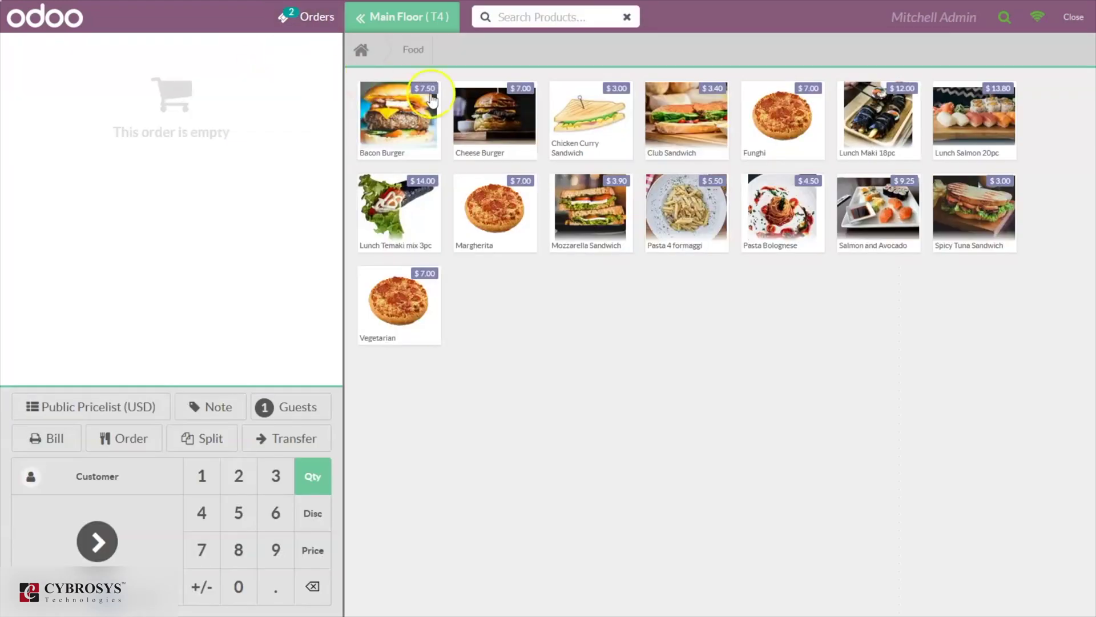
{"action": "left_click", "coordinate": [776, 98]}
{"action": "left_click", "coordinate": [589, 134]}
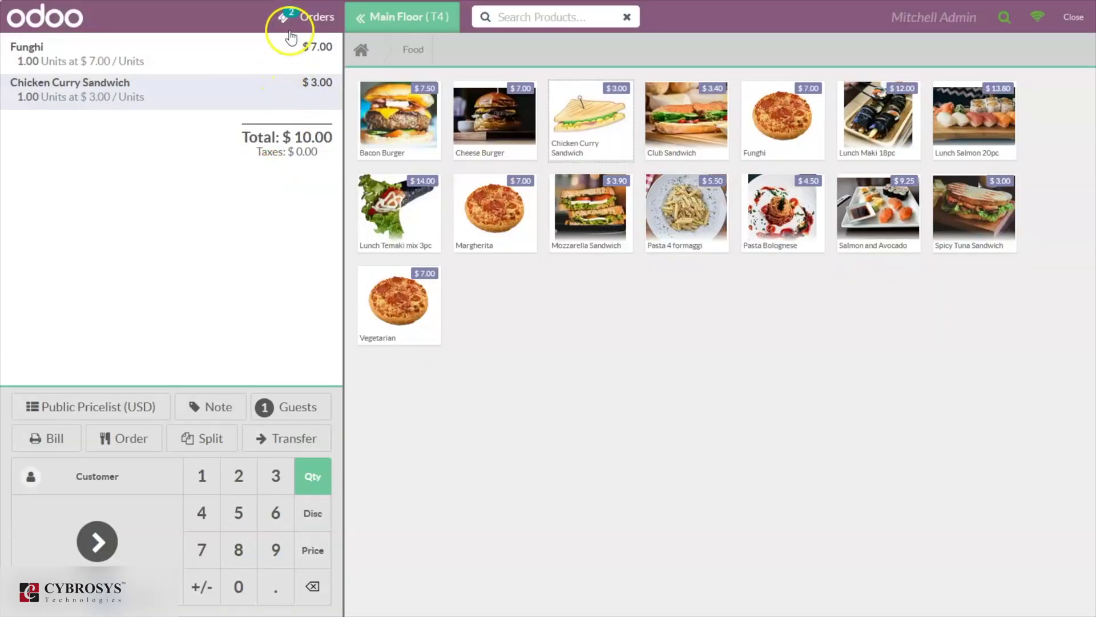
{"action": "left_click", "coordinate": [292, 25]}
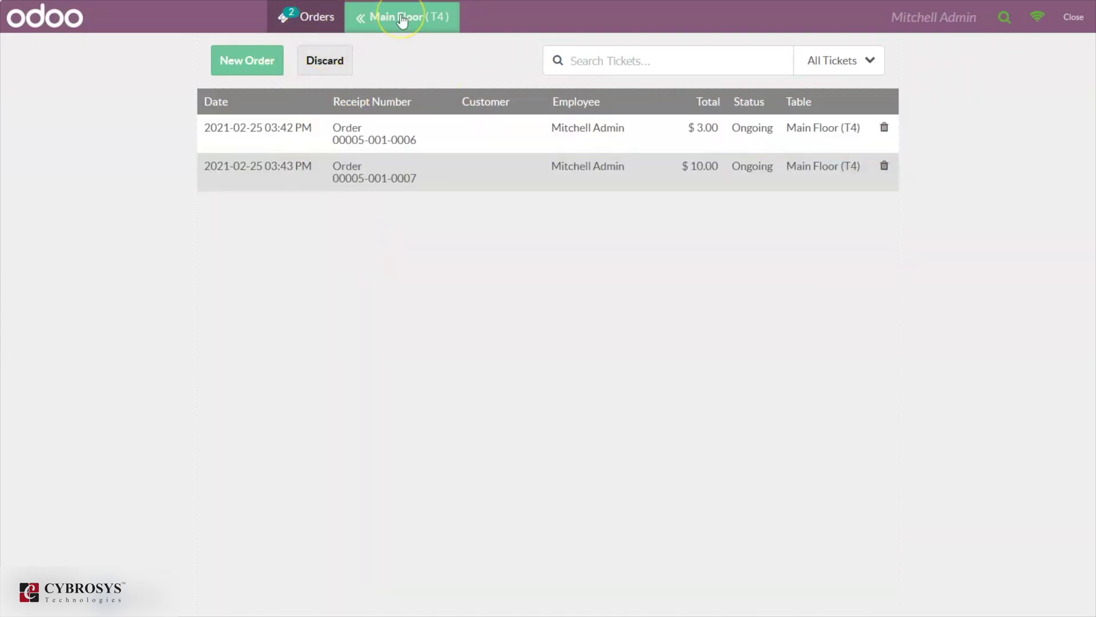
{"action": "left_click", "coordinate": [314, 23]}
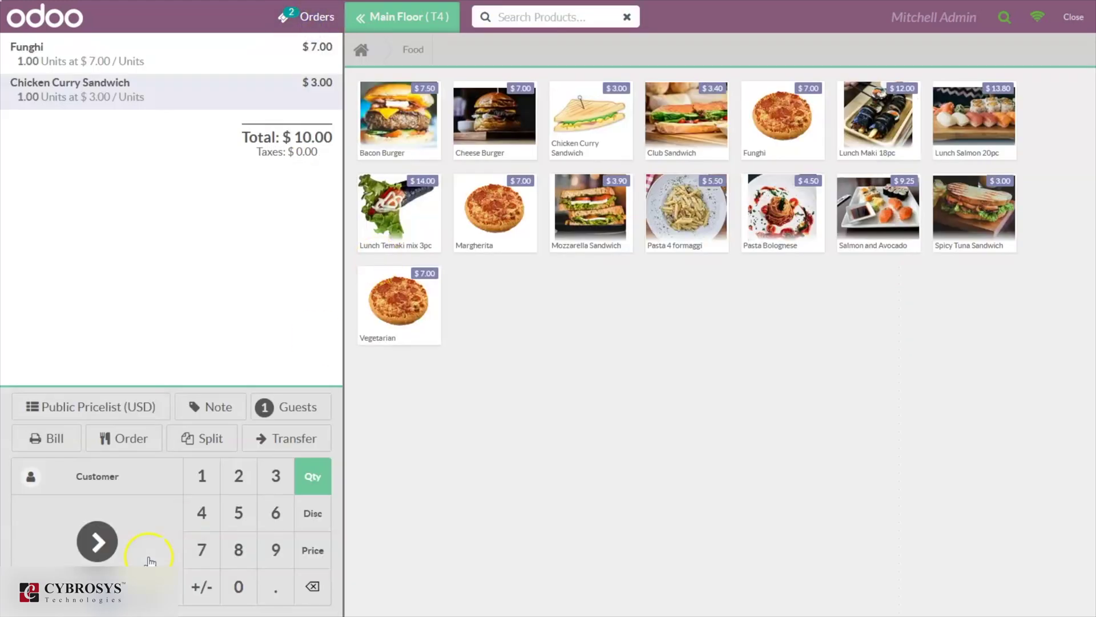